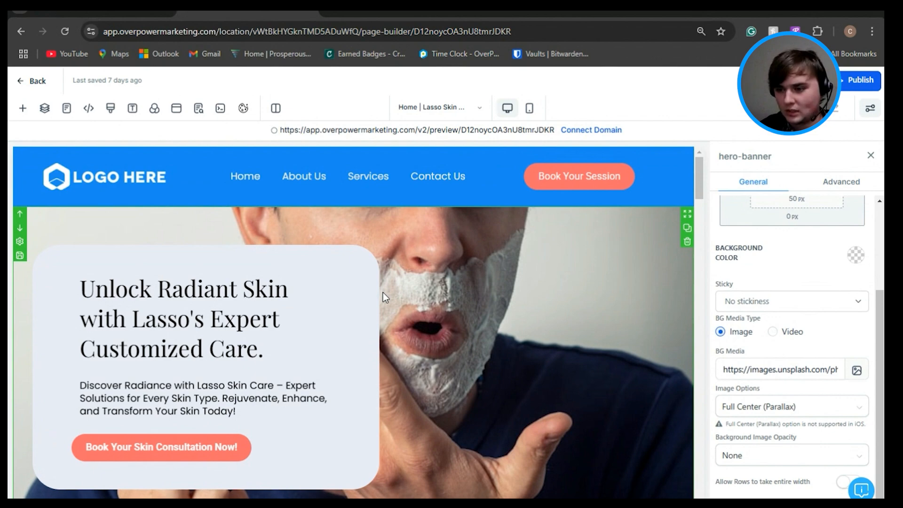
pyautogui.scroll(-3, 483, 256)
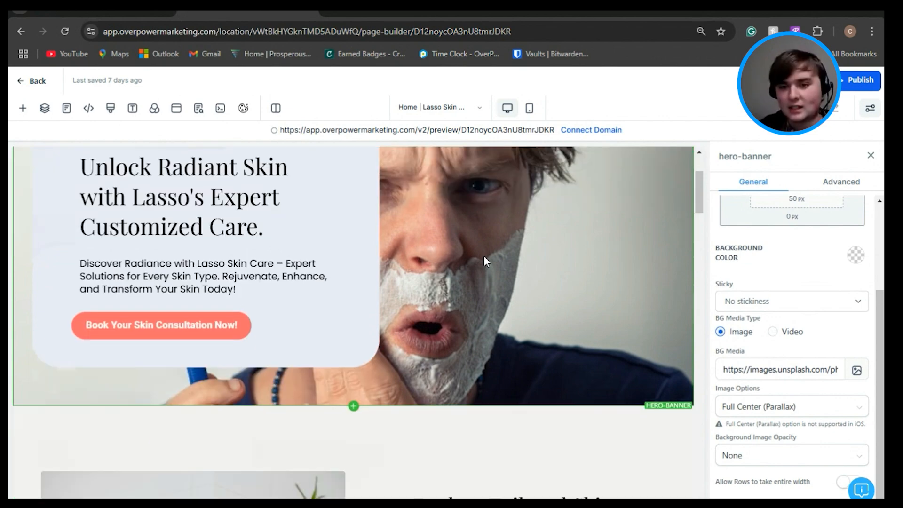
pyautogui.scroll(3, 496, 256)
pyautogui.scroll(-2, 496, 255)
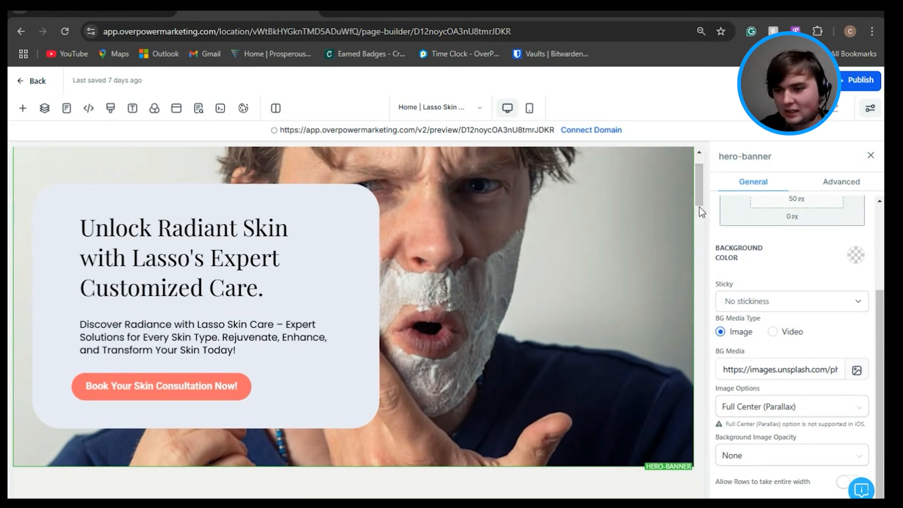
pyautogui.scroll(2, 699, 197)
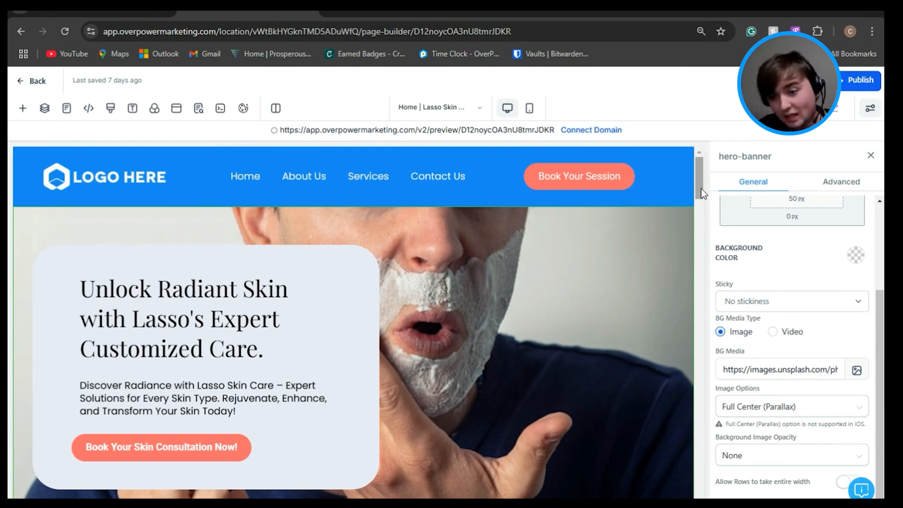
# Step: Set the header's Book Your Session button to link to Next step instead of a website URL
pyautogui.click(630, 187)
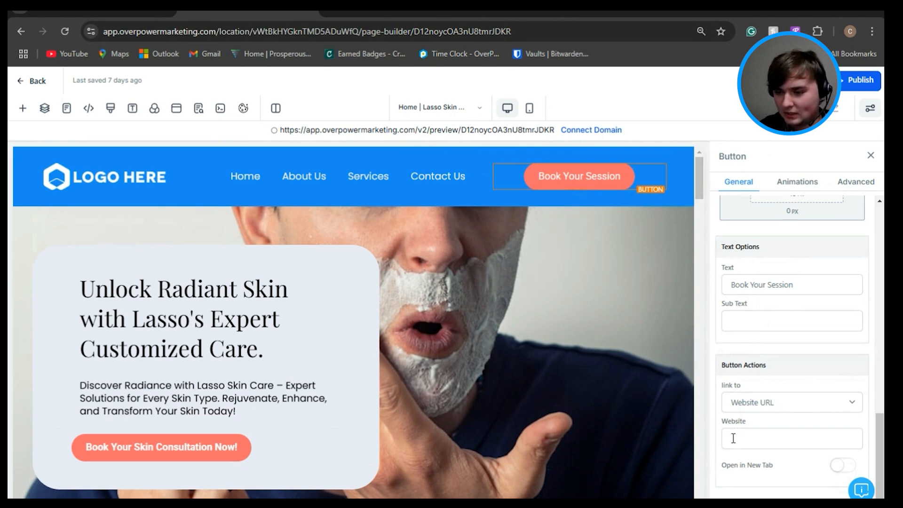
pyautogui.click(765, 438)
pyautogui.click(723, 417)
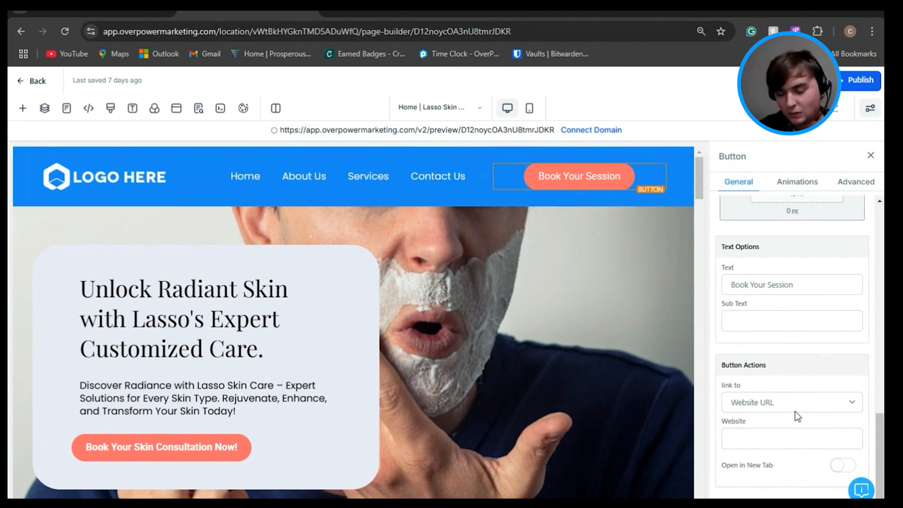
pyautogui.click(774, 438)
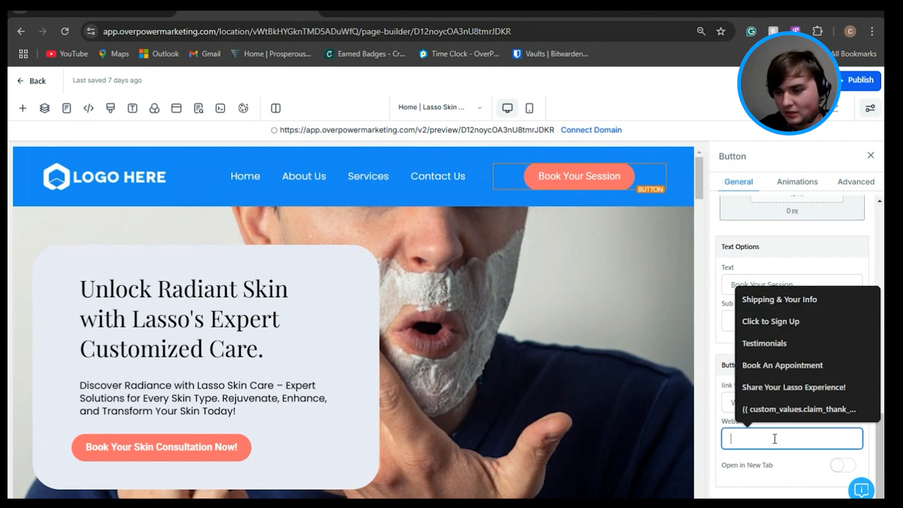
pyautogui.click(727, 420)
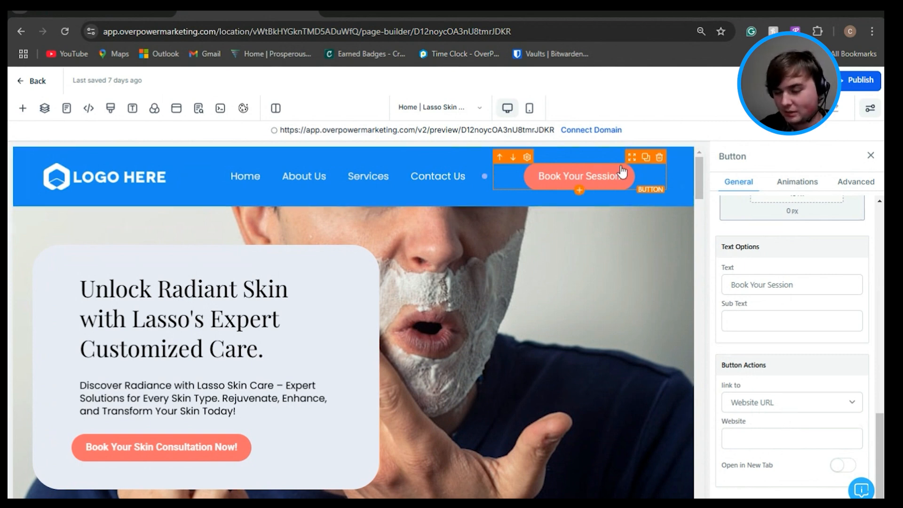
pyautogui.click(785, 403)
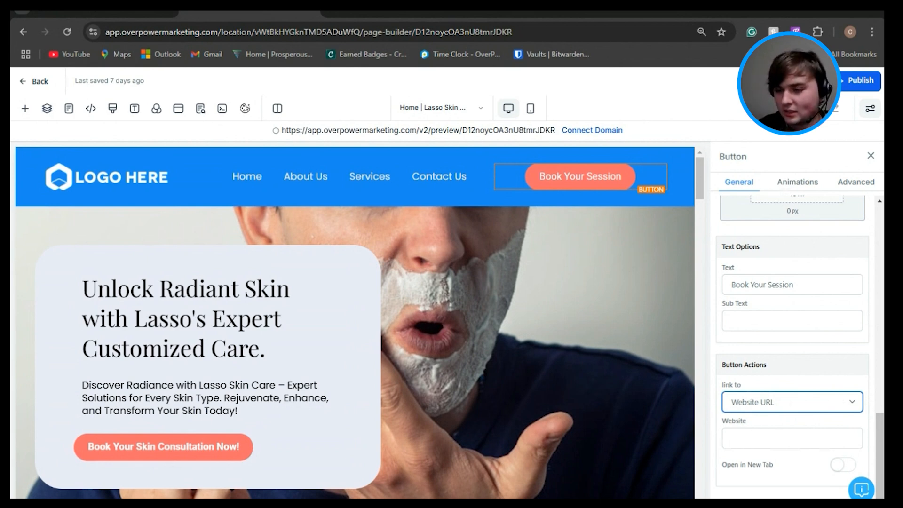
pyautogui.click(769, 312)
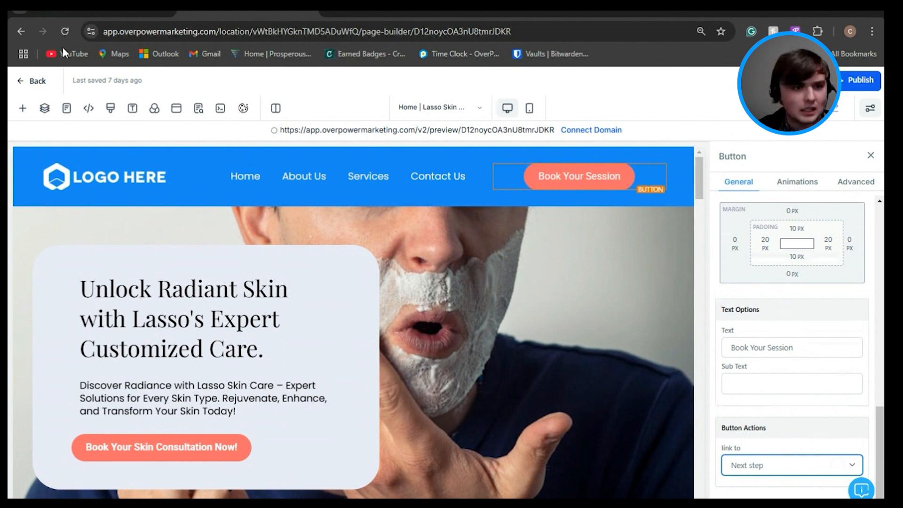
# Step: Return to the Lasso Skin Care funnel's steps and create a new funnel step named "Sign up"
pyautogui.click(39, 83)
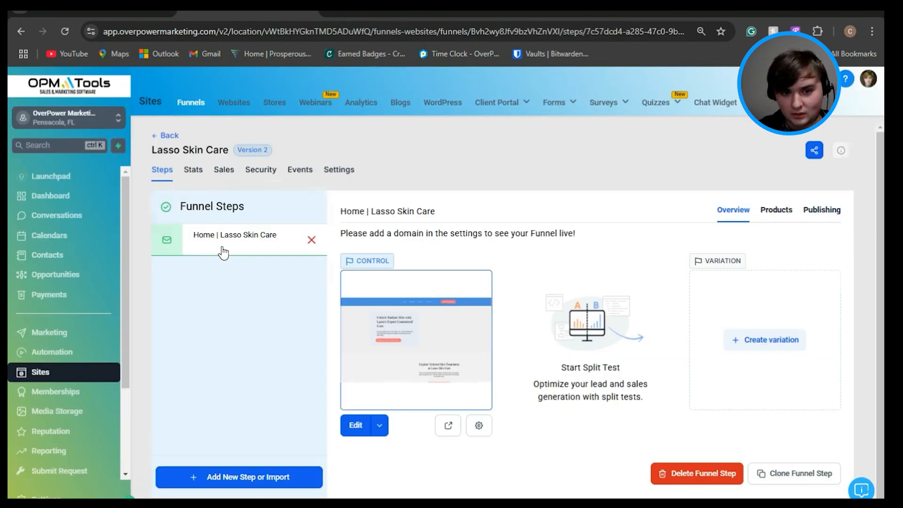
pyautogui.click(249, 480)
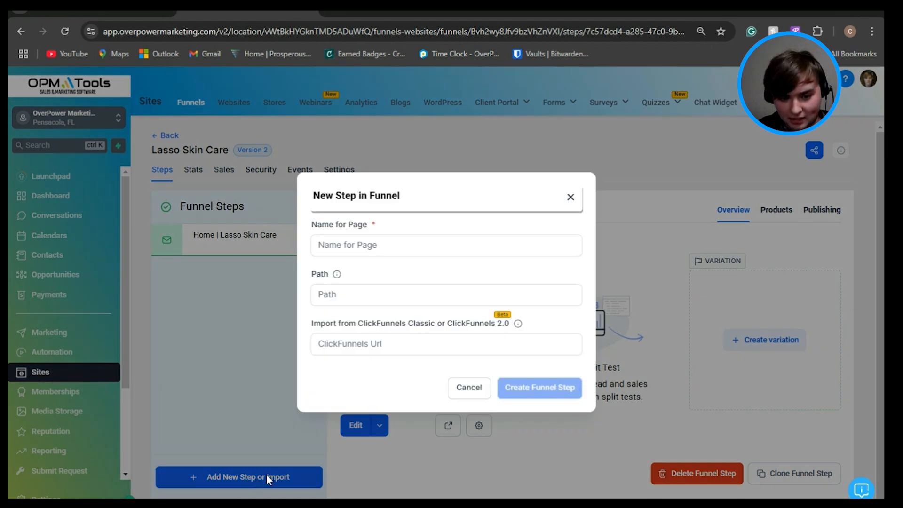
pyautogui.click(358, 249)
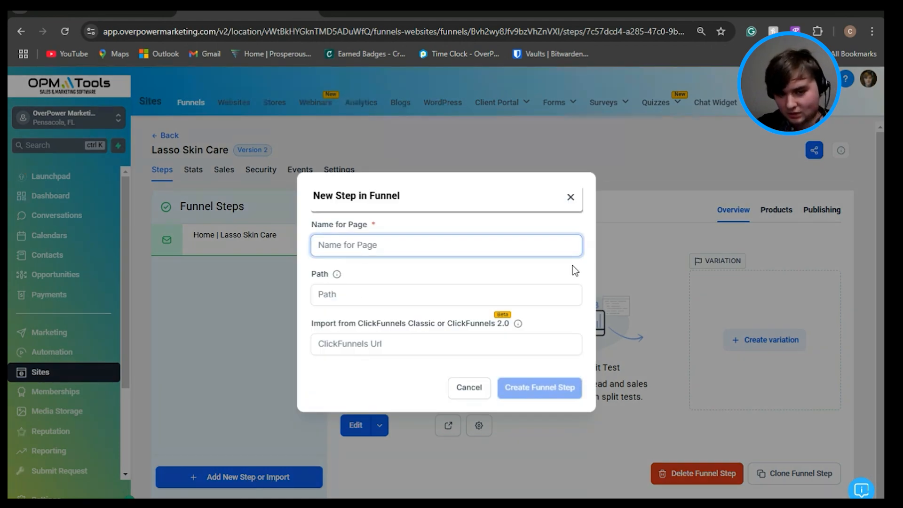
pyautogui.write('Sign up')
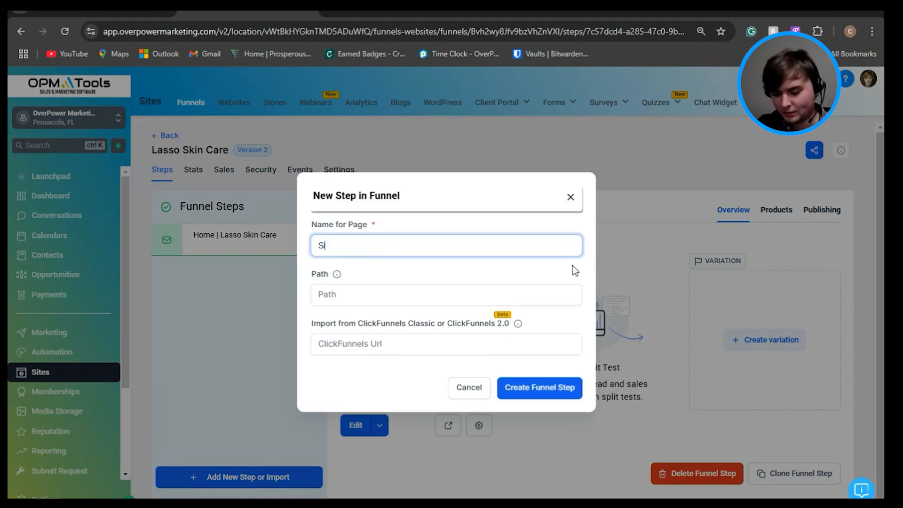
pyautogui.click(546, 389)
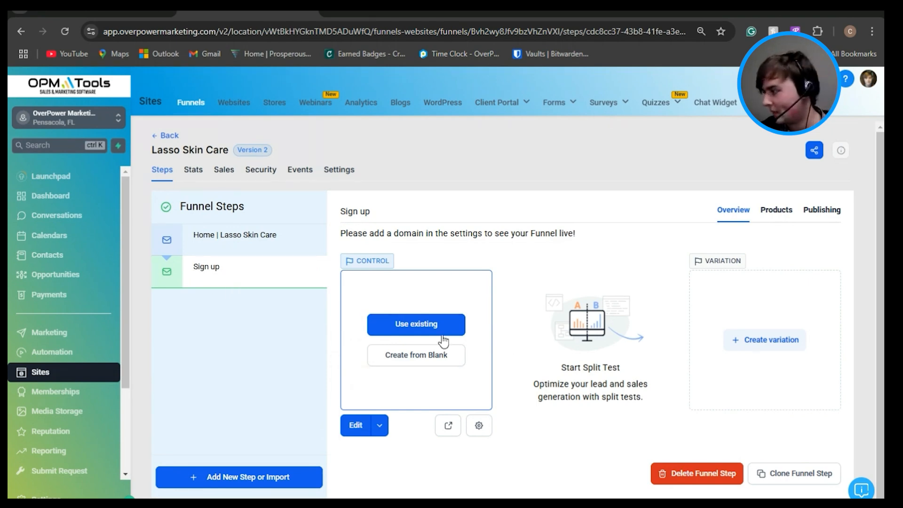
# Step: Reopen the Home | Lasso Skin Care page for editing and set the Book Your Session button's link to Next step
pyautogui.click(259, 242)
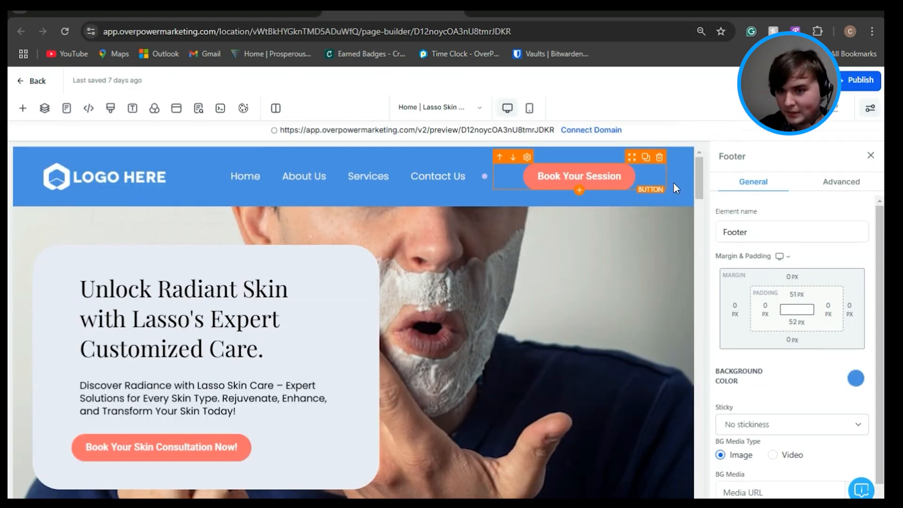
pyautogui.click(658, 179)
pyautogui.scroll(-3, 777, 261)
pyautogui.scroll(-8, 757, 238)
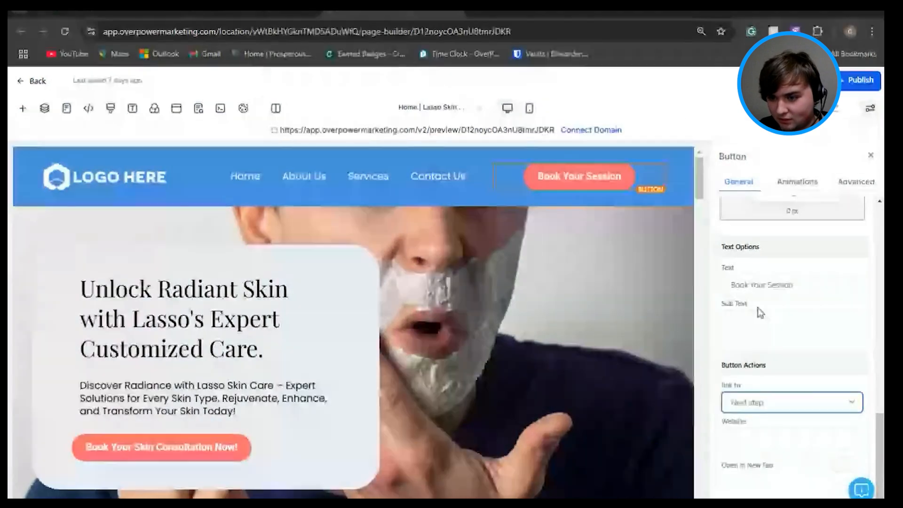
pyautogui.scroll(1, 759, 308)
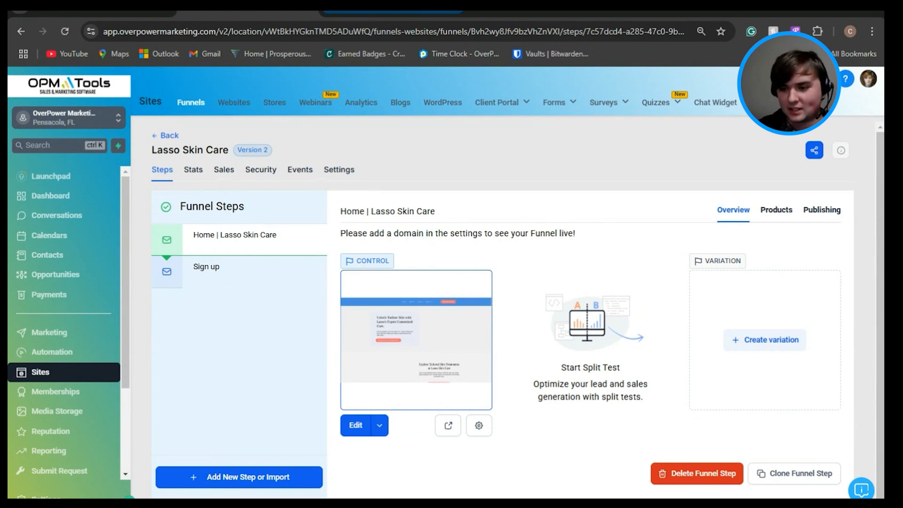
pyautogui.click(358, 13)
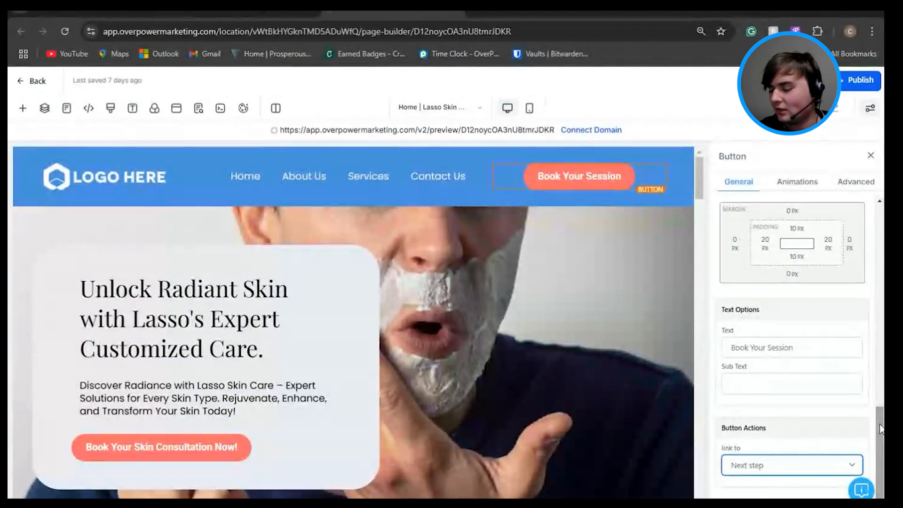
pyautogui.scroll(1, 881, 419)
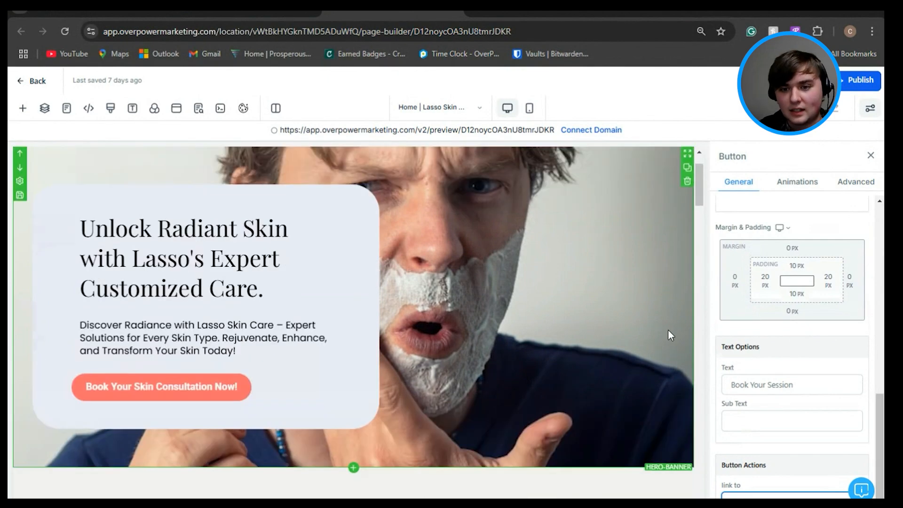
# Step: Select the hero-banner section and open the media library for its background image
pyautogui.click(638, 346)
pyautogui.scroll(-2, 695, 346)
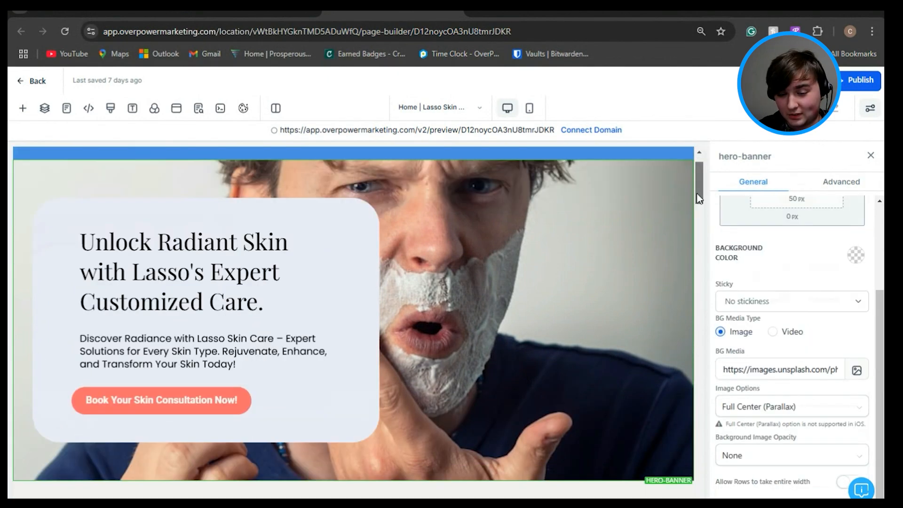
pyautogui.scroll(2, 696, 196)
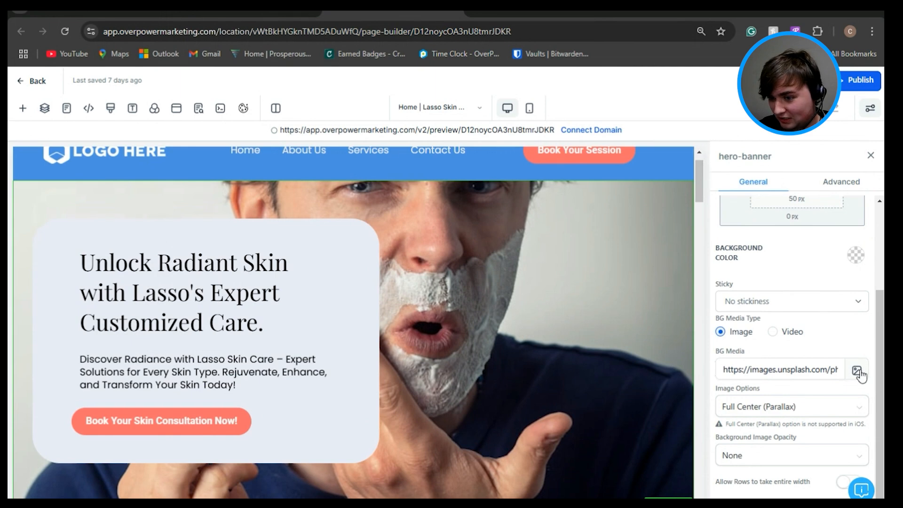
pyautogui.scroll(2, 879, 325)
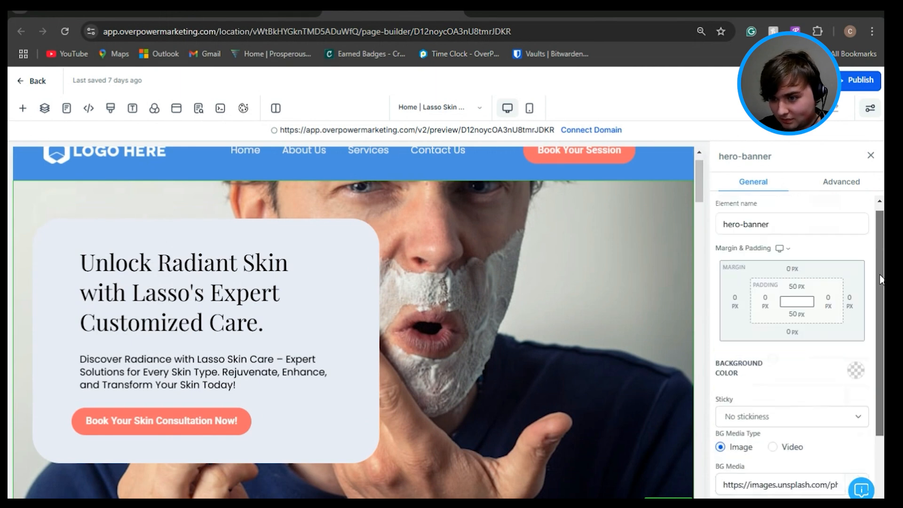
pyautogui.scroll(-2, 879, 355)
pyautogui.click(857, 372)
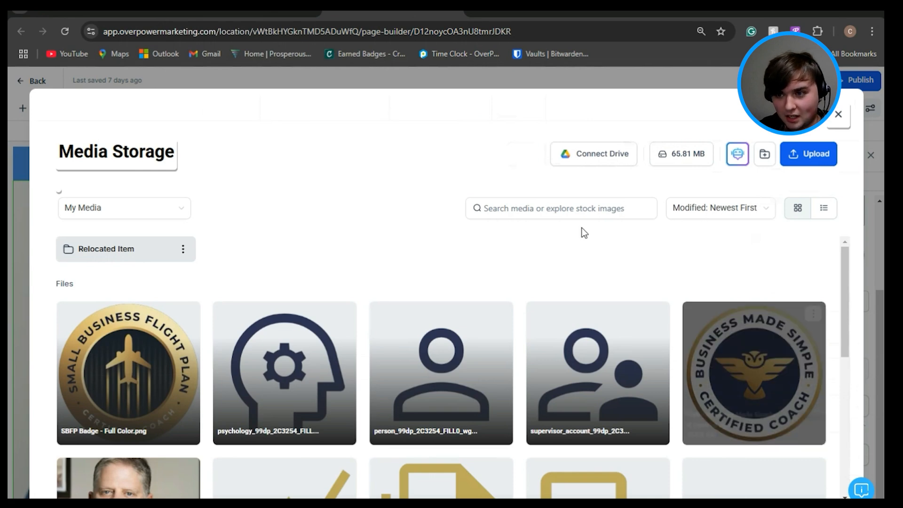
# Step: Generate a Dreamlike-style AI image described as "skin care lotion on a soft satin pillow" and discard the result
pyautogui.click(739, 155)
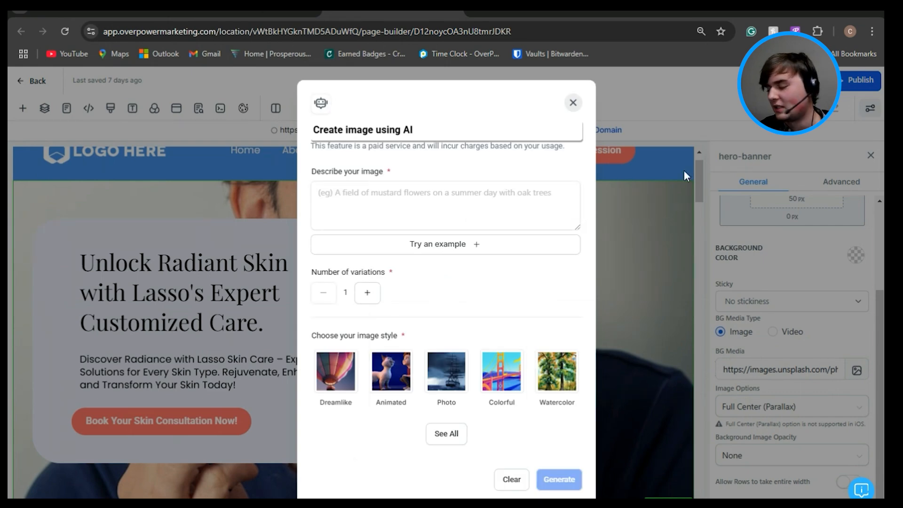
pyautogui.click(414, 195)
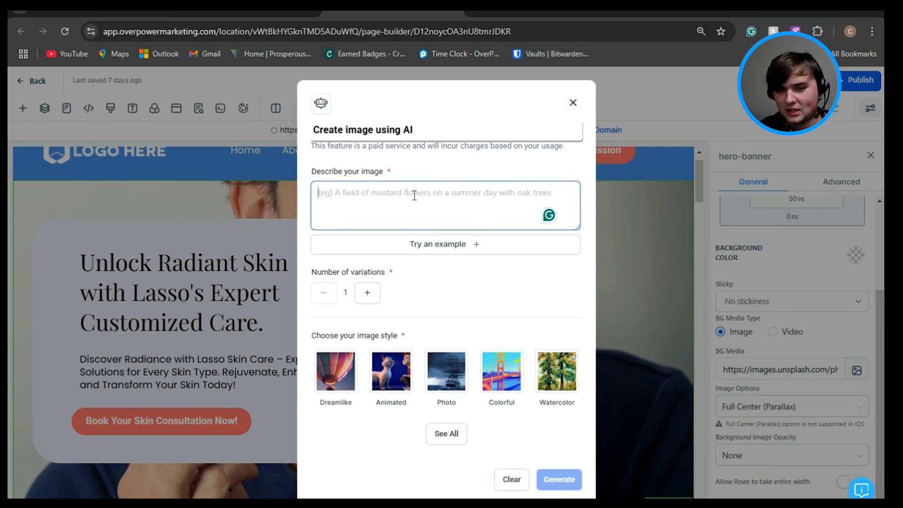
pyautogui.write('skin care lotio')
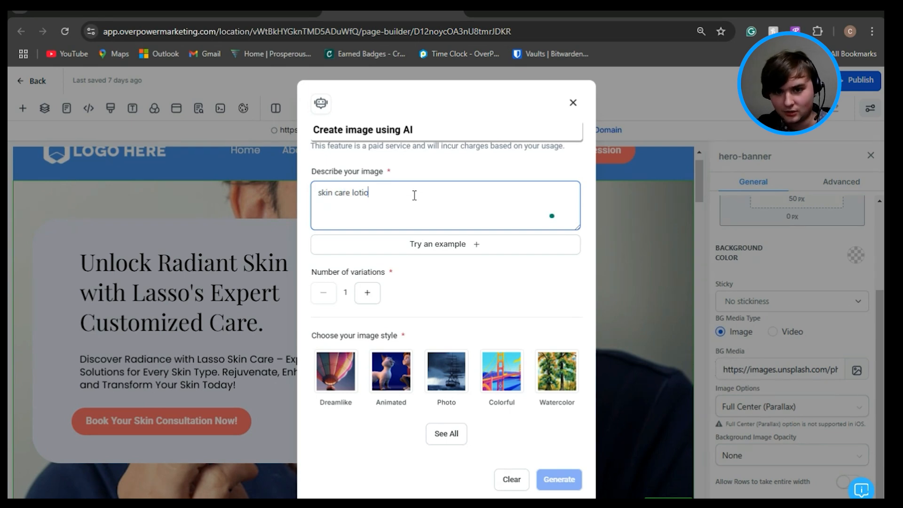
pyautogui.write('n cn a sof')
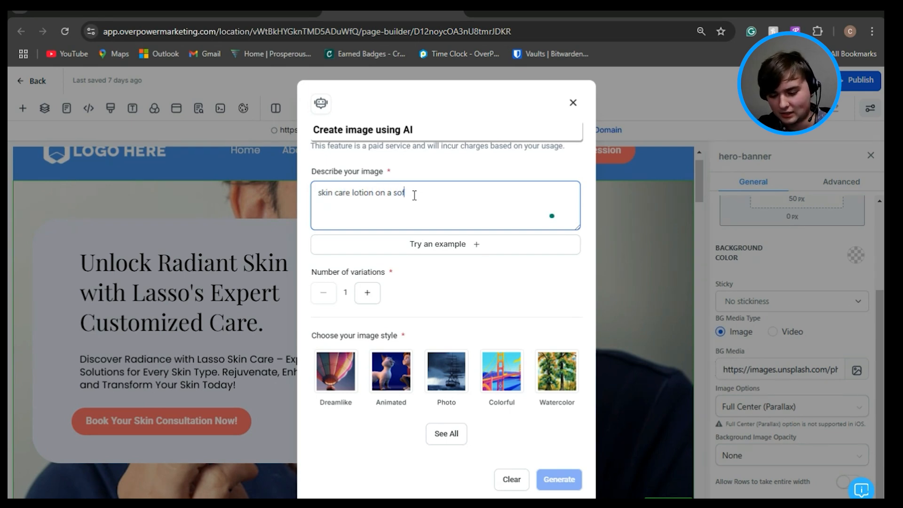
pyautogui.write('t satin p')
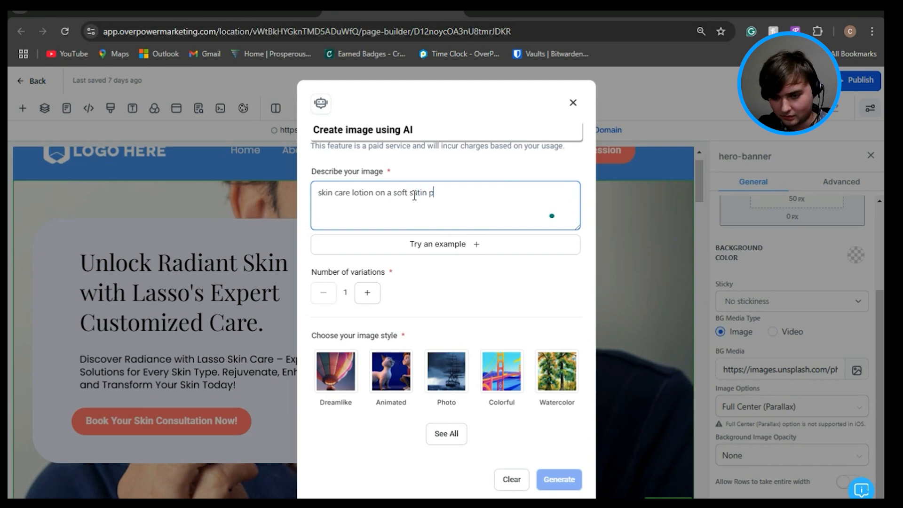
pyautogui.write('illow')
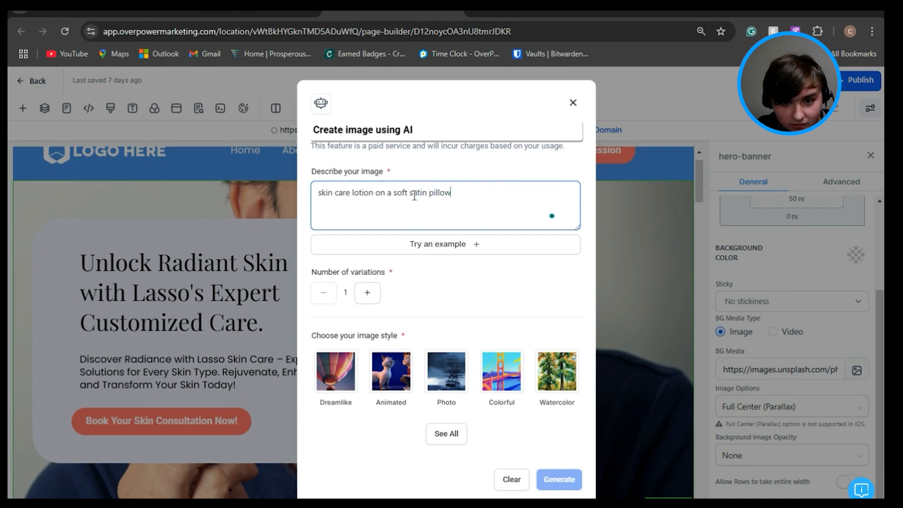
pyautogui.click(343, 369)
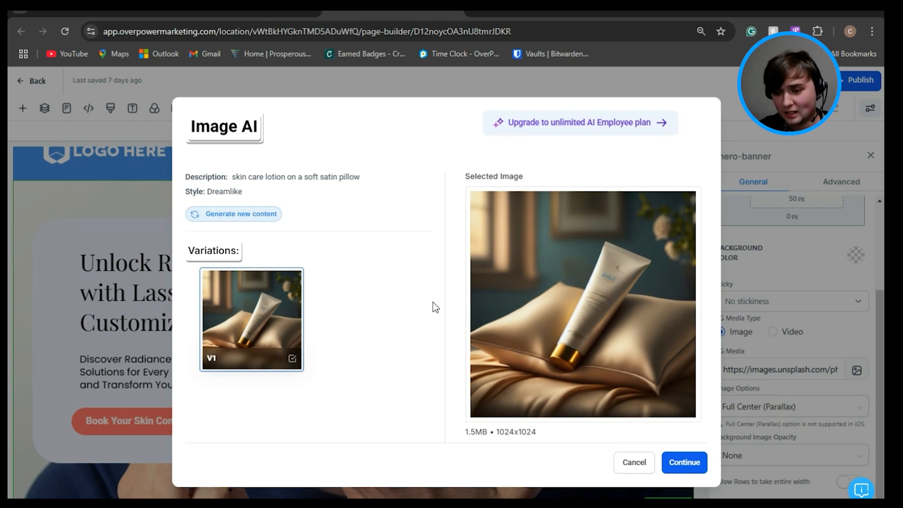
pyautogui.click(632, 464)
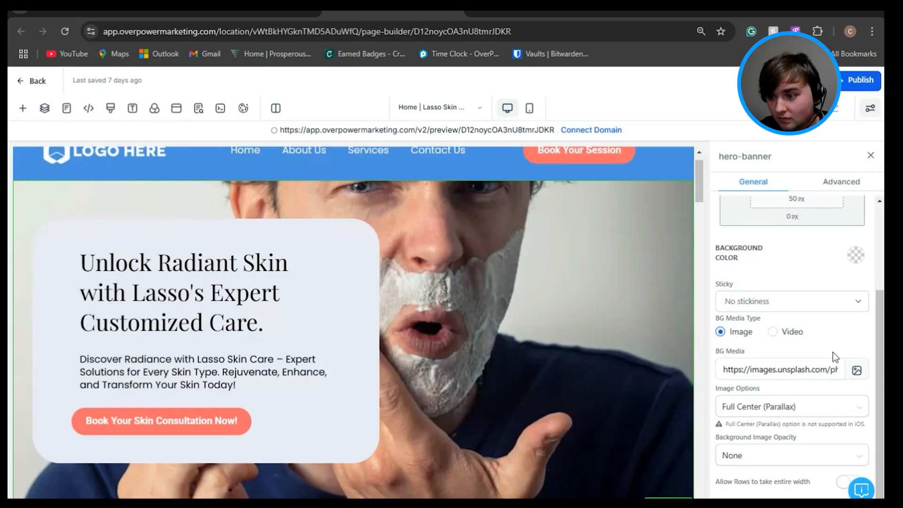
# Step: Reopen the hero banner's background media library, show all media sources and expand the Backgrounds group
pyautogui.click(858, 371)
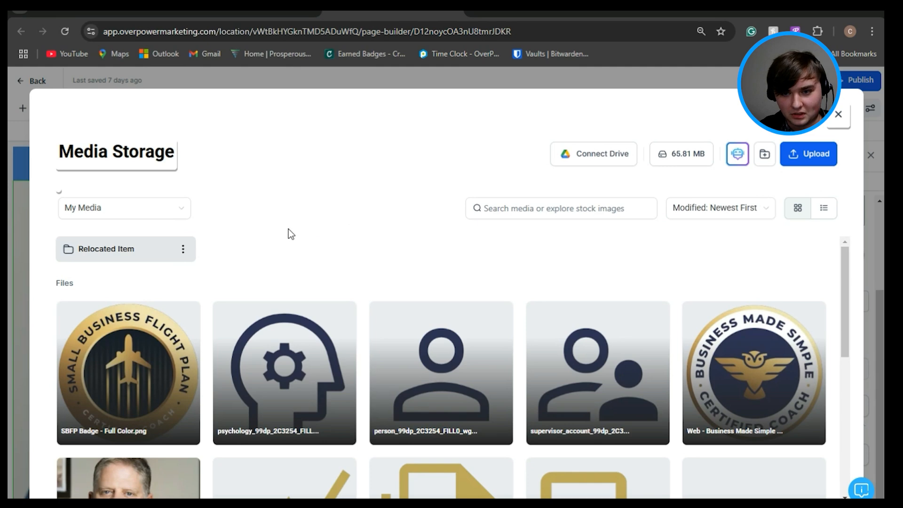
pyautogui.click(149, 210)
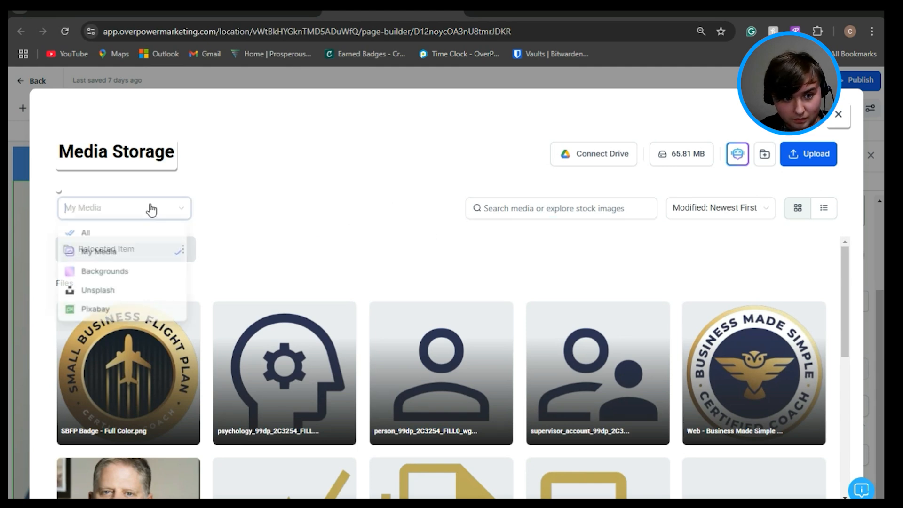
pyautogui.click(125, 238)
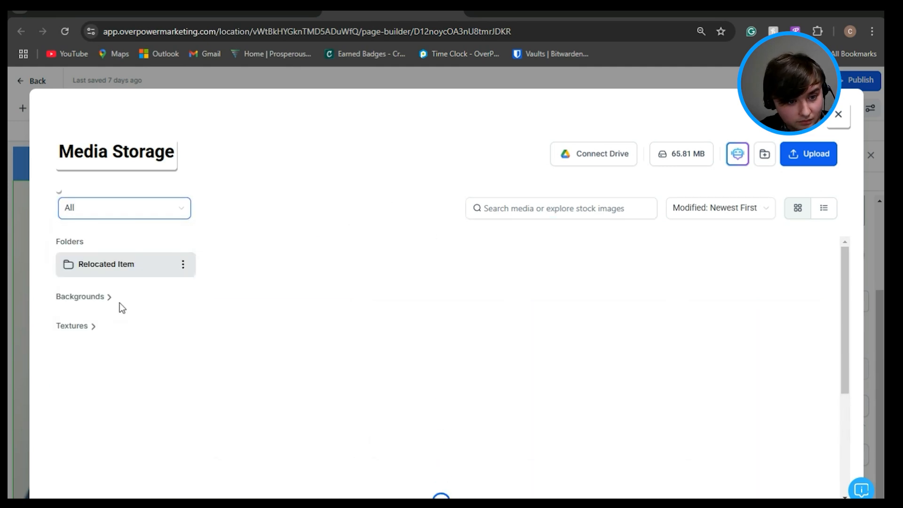
pyautogui.click(112, 298)
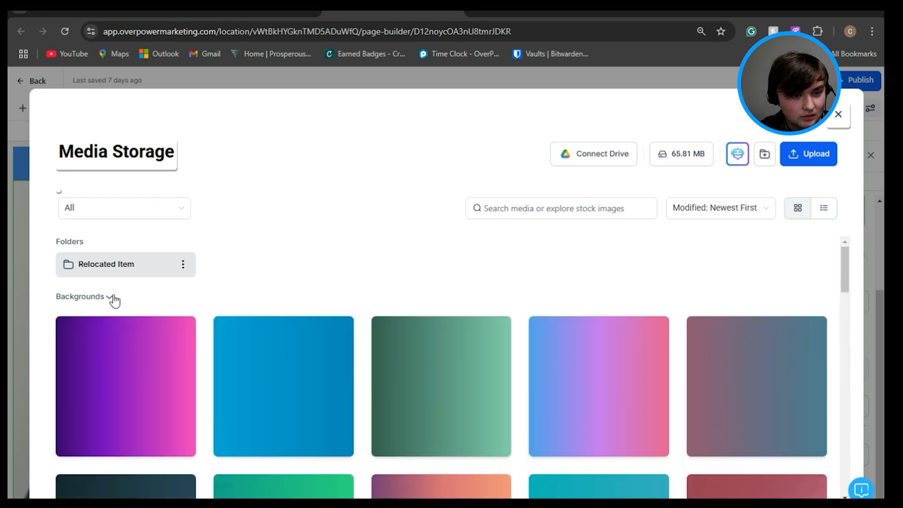
# Step: Browse the Backgrounds group and set g5.png as the hero banner's background image
pyautogui.scroll(-10, 267, 276)
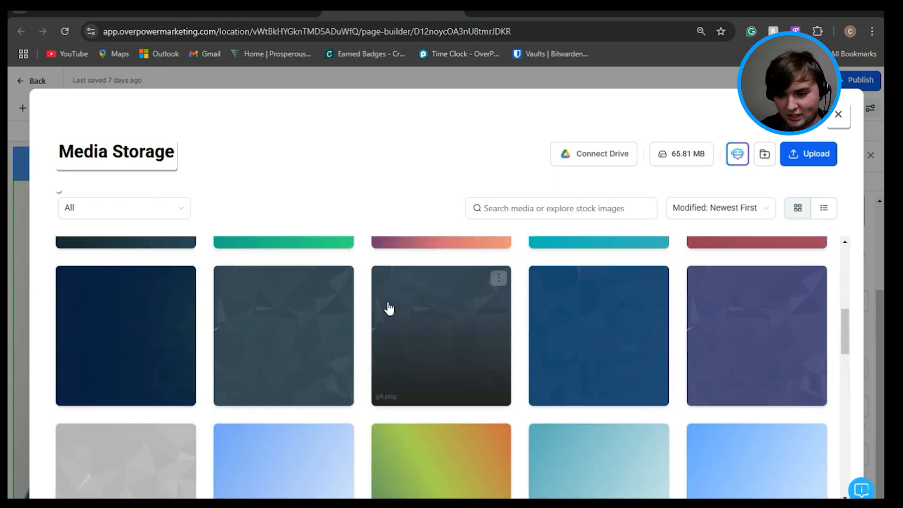
pyautogui.scroll(9, 389, 308)
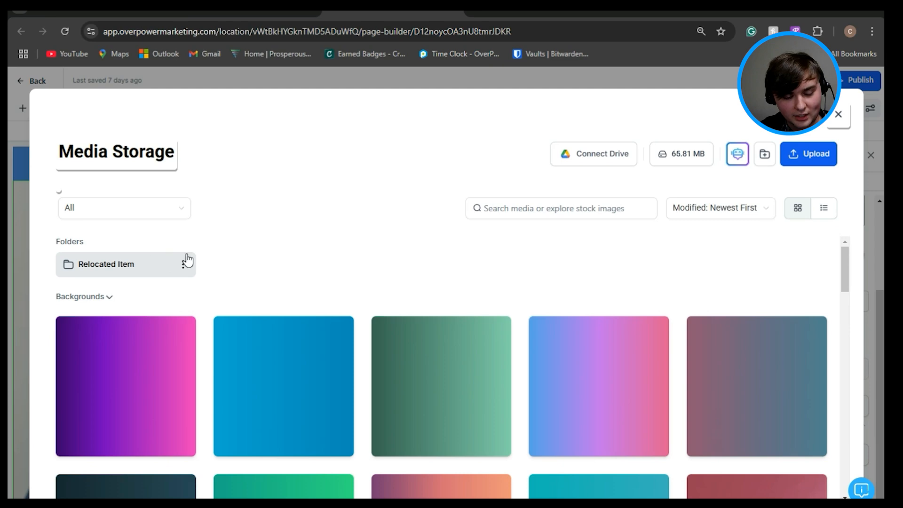
pyautogui.scroll(-5, 341, 378)
pyautogui.scroll(-4, 343, 375)
pyautogui.scroll(9, 335, 361)
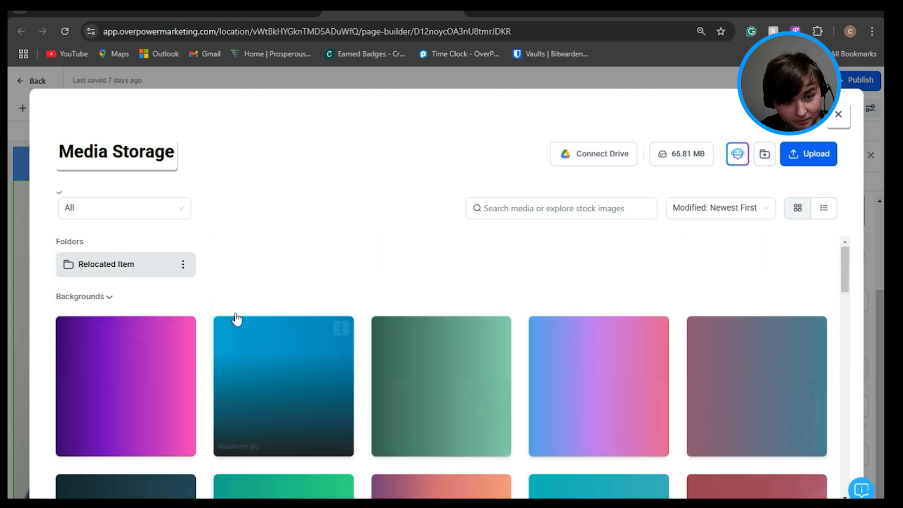
pyautogui.click(103, 298)
pyautogui.scroll(-5, 83, 329)
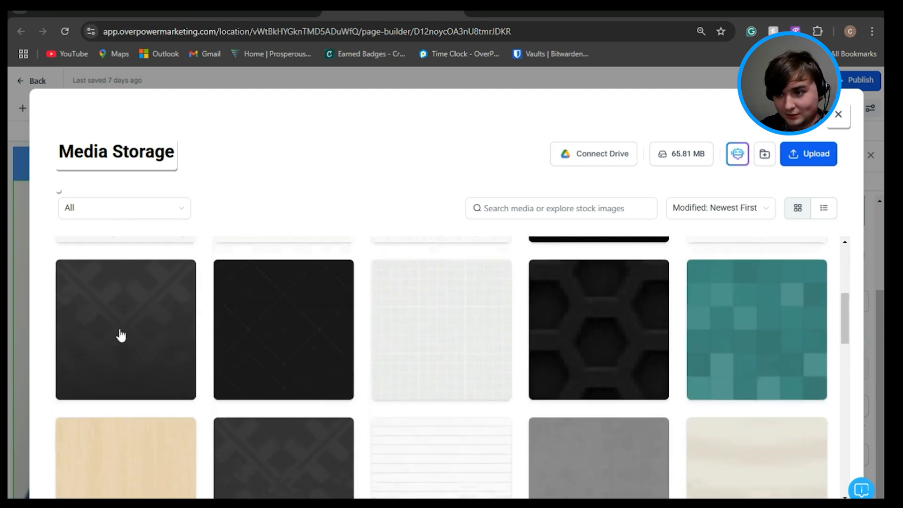
pyautogui.scroll(2, 119, 333)
pyautogui.scroll(5, 188, 320)
pyautogui.click(87, 303)
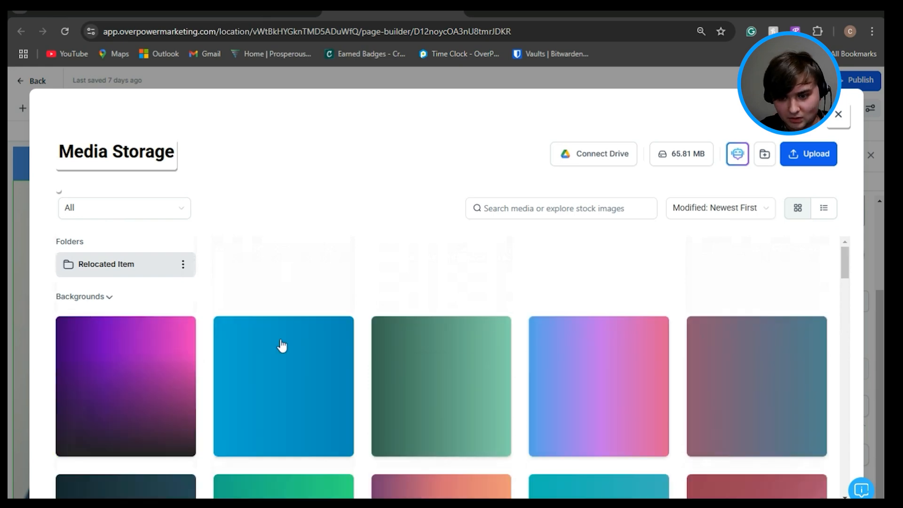
pyautogui.scroll(-5, 423, 372)
pyautogui.scroll(-3, 593, 390)
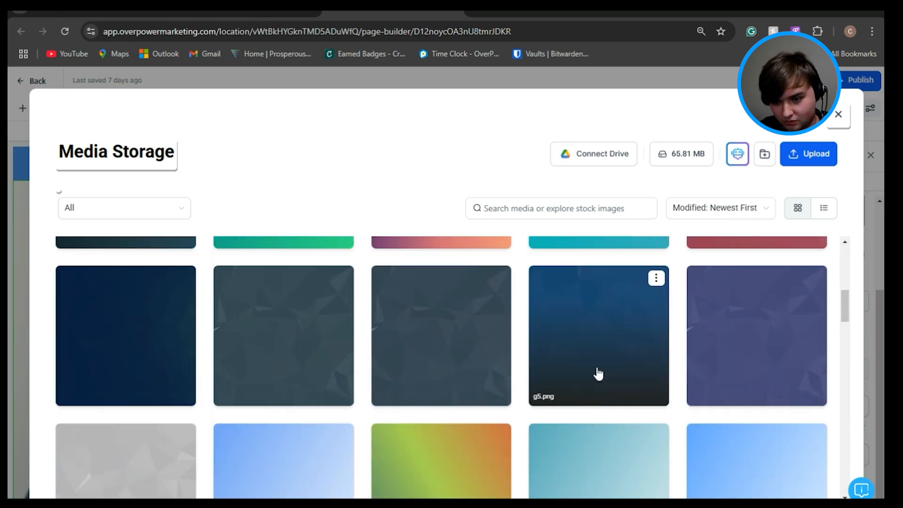
pyautogui.click(598, 372)
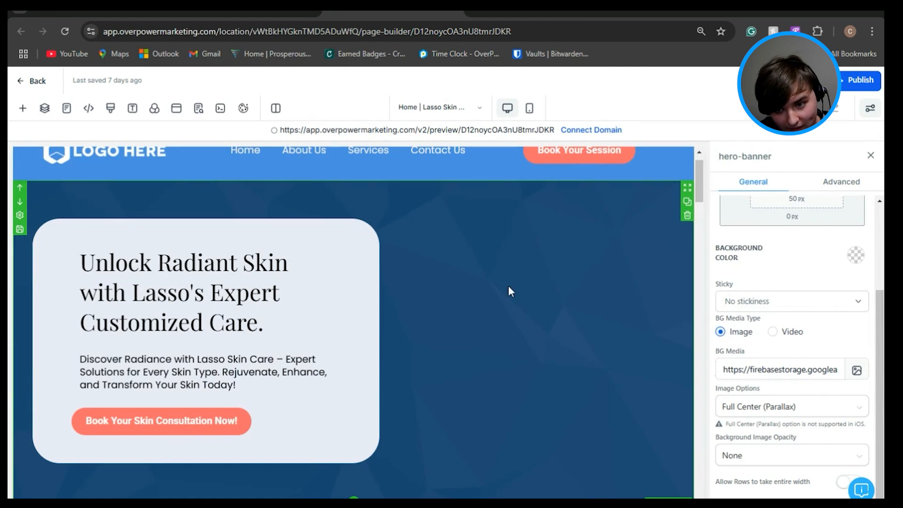
# Step: Replace the hero headline's text with "Type" and undo the change
pyautogui.scroll(-4, 699, 245)
pyautogui.scroll(4, 703, 198)
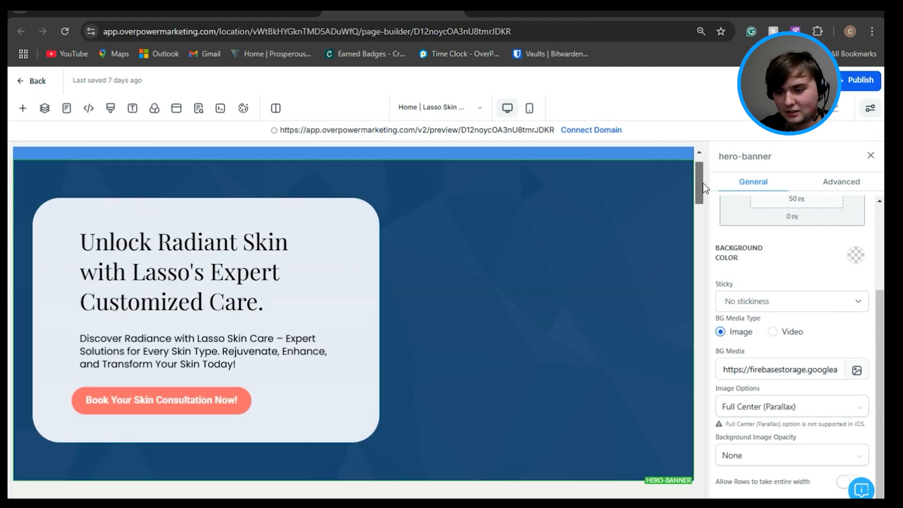
pyautogui.moveTo(703, 184); pyautogui.dragTo(701, 224)
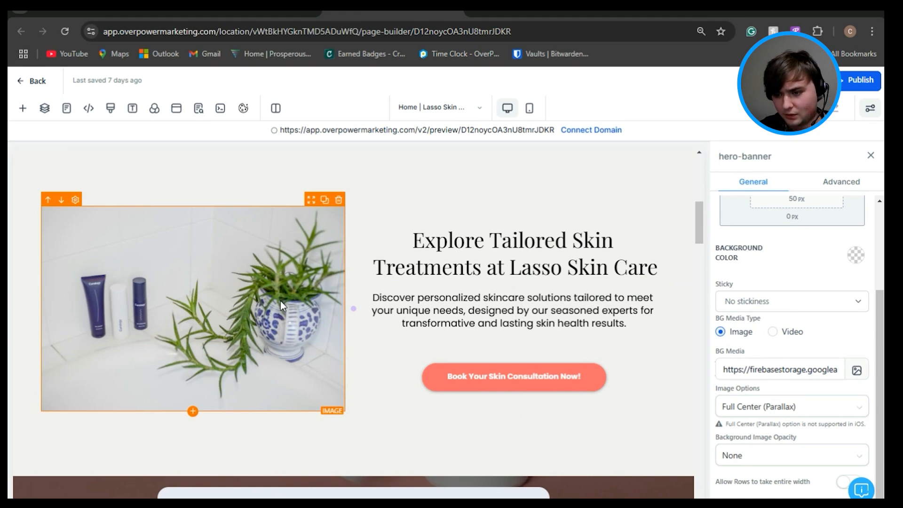
pyautogui.scroll(5, 280, 301)
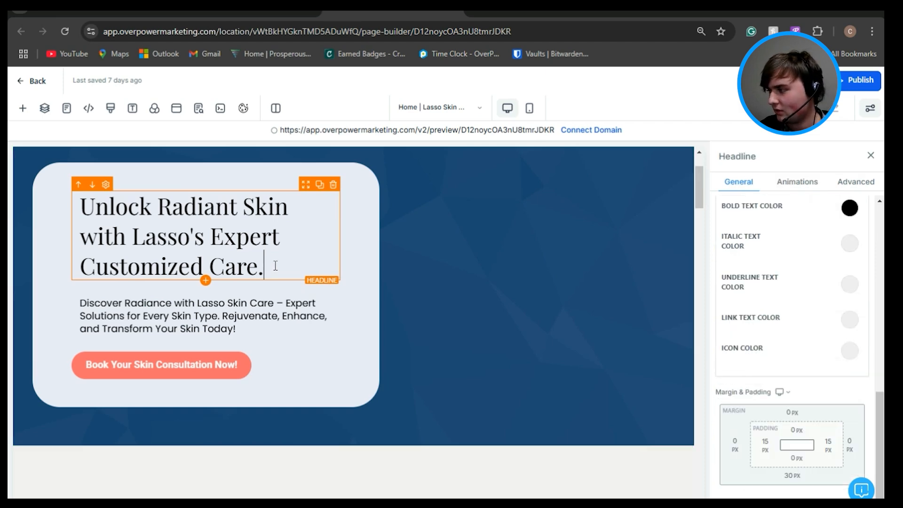
pyautogui.moveTo(272, 266); pyautogui.dragTo(93, 206)
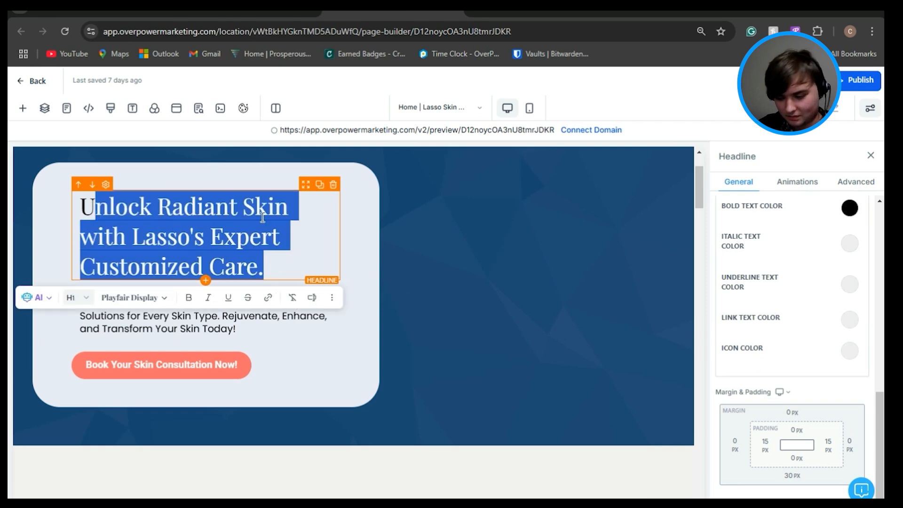
pyautogui.write('Type')
pyautogui.hotkey('ctrl', 'z')
pyautogui.hotkey('ctrl', 'z')
pyautogui.click(549, 225)
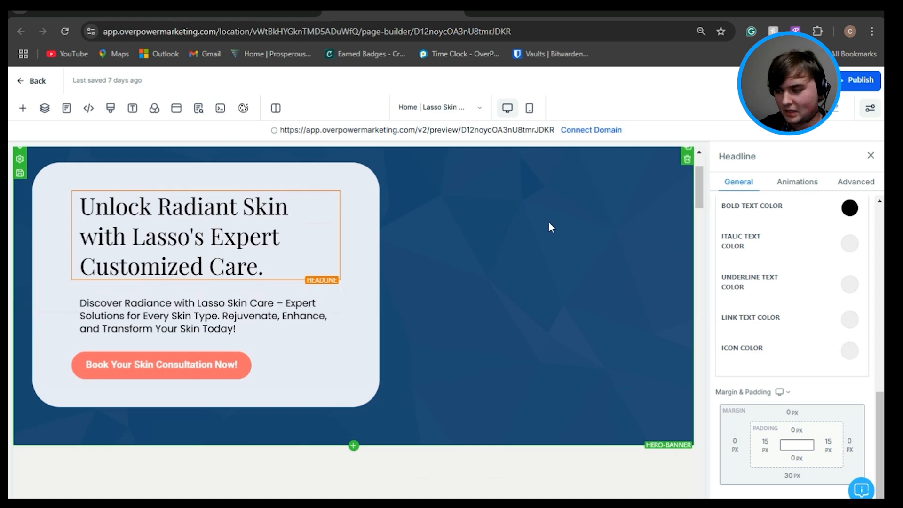
# Step: Add a new headline element above the hero banner's headline and a button element below it
pyautogui.click(549, 223)
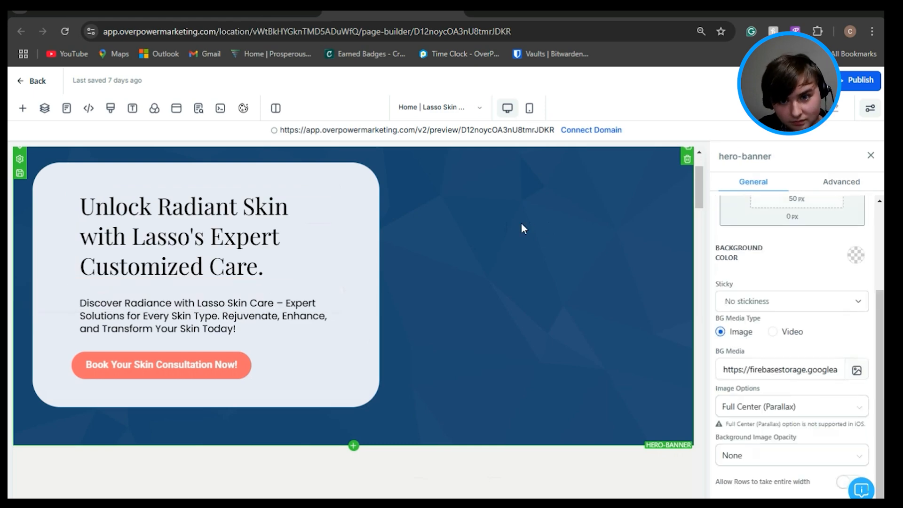
pyautogui.scroll(2, 538, 238)
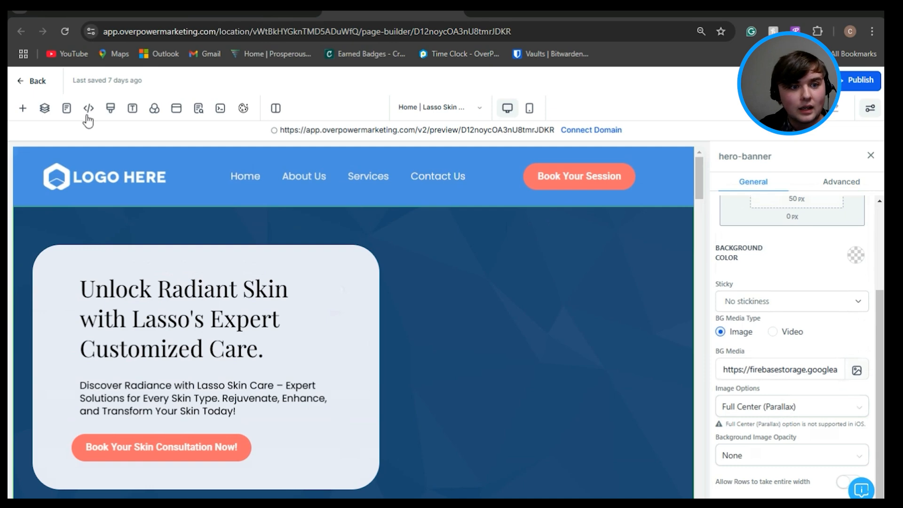
pyautogui.click(23, 109)
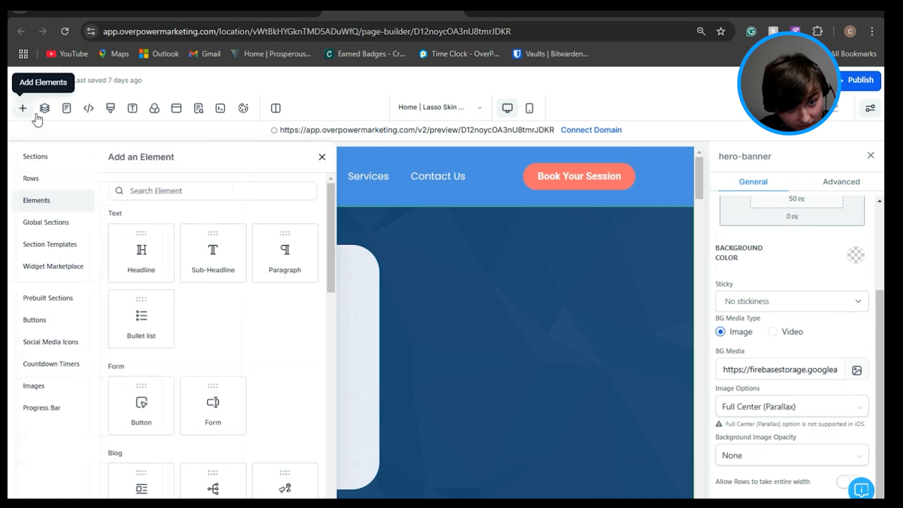
pyautogui.moveTo(327, 234); pyautogui.dragTo(329, 214)
pyautogui.moveTo(143, 258); pyautogui.dragTo(233, 294)
pyautogui.moveTo(103, 285); pyautogui.dragTo(313, 285)
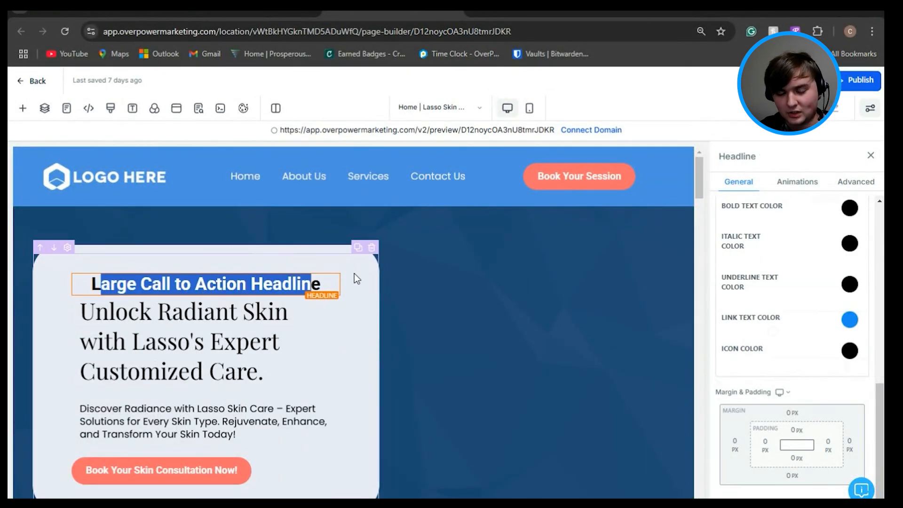
pyautogui.click(22, 109)
pyautogui.scroll(-2, 226, 319)
pyautogui.moveTo(141, 346); pyautogui.dragTo(363, 359)
pyautogui.scroll(-1, 362, 359)
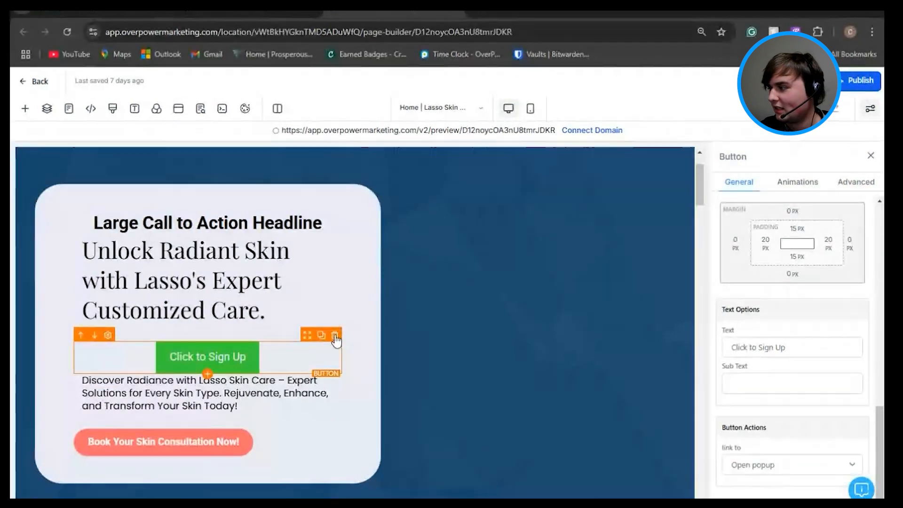
# Step: Delete the added Click to Sign Up button and Large Call to Action Headline from the hero banner
pyautogui.click(335, 335)
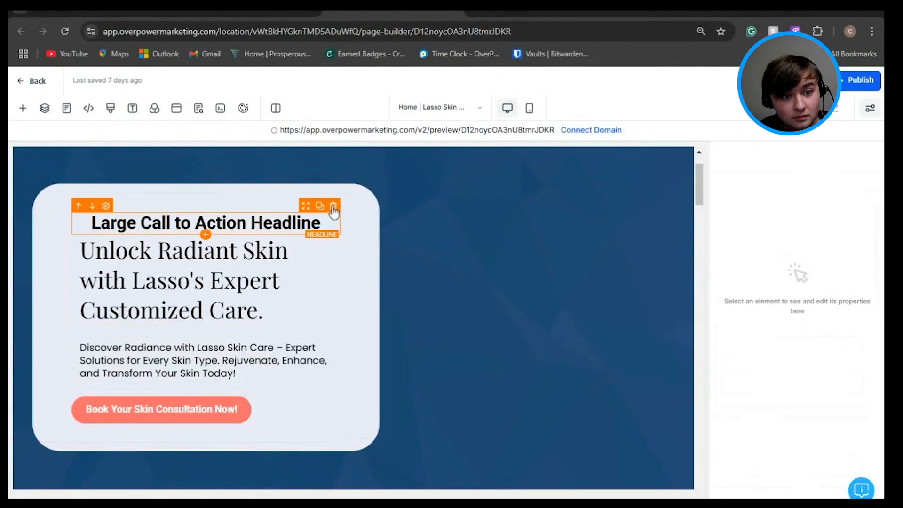
pyautogui.click(333, 208)
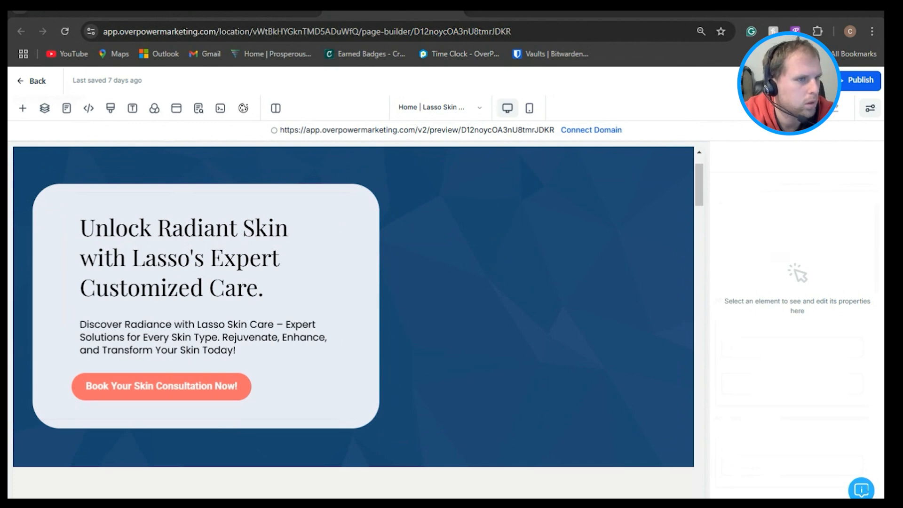
# Step: Select the hero headline's full text and open its AI writing options
pyautogui.click(145, 262)
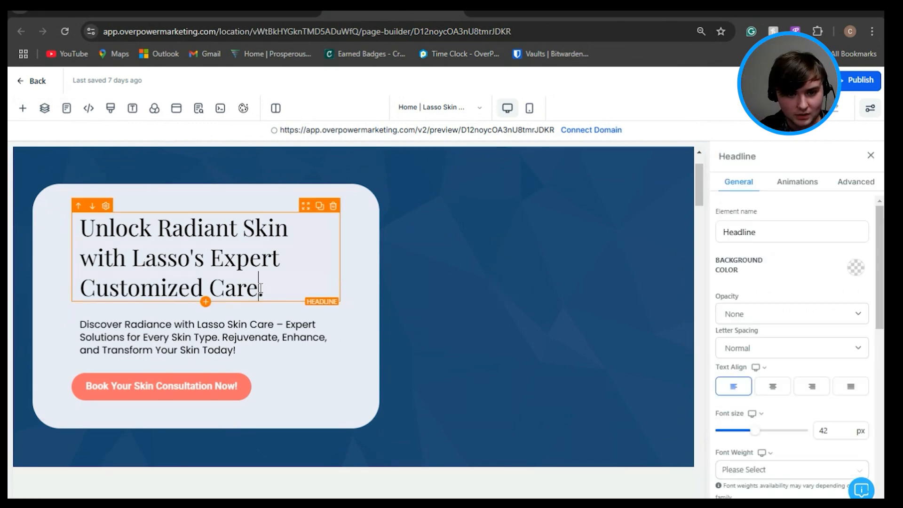
pyautogui.moveTo(263, 288); pyautogui.dragTo(85, 231)
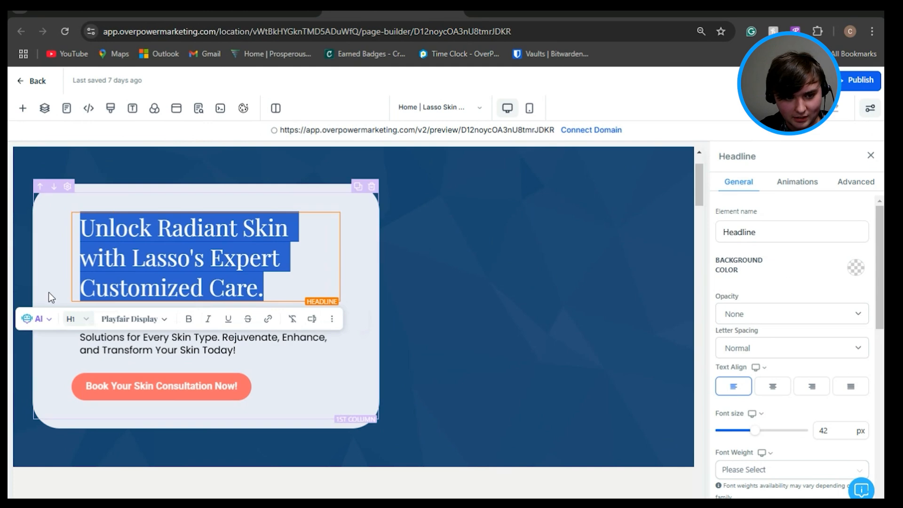
pyautogui.click(41, 319)
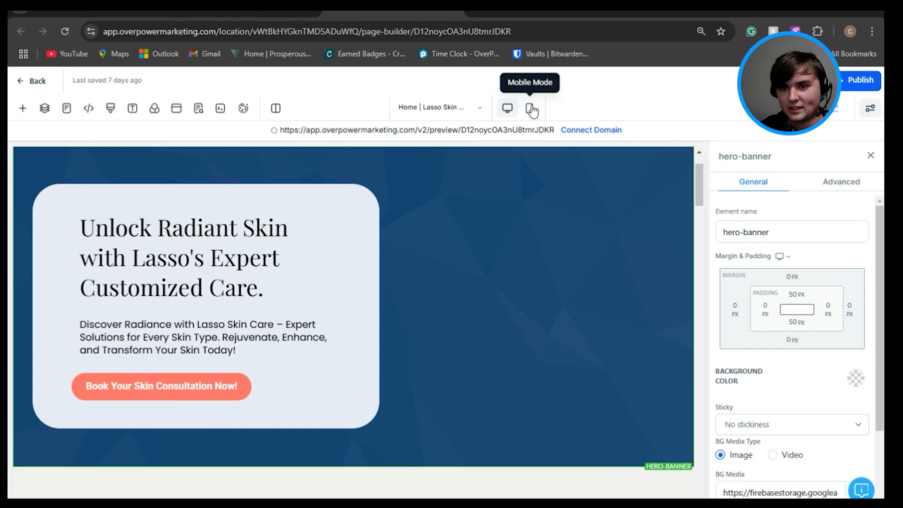
# Step: Preview the home page in mobile mode and return to the desktop view
pyautogui.click(532, 110)
pyautogui.moveTo(464, 182)
pyautogui.mouseDown()
pyautogui.moveTo(446, 312)
pyautogui.moveTo(456, 415)
pyautogui.moveTo(464, 174)
pyautogui.mouseUp()
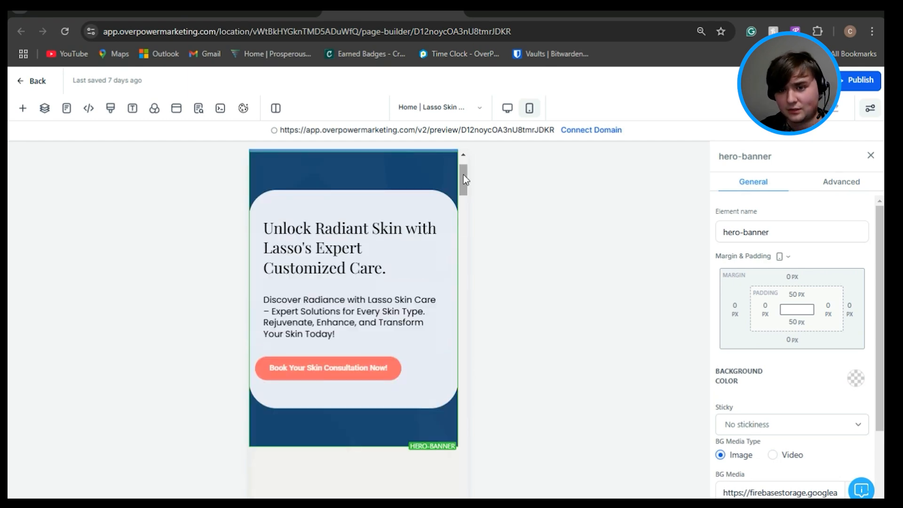
pyautogui.click(507, 108)
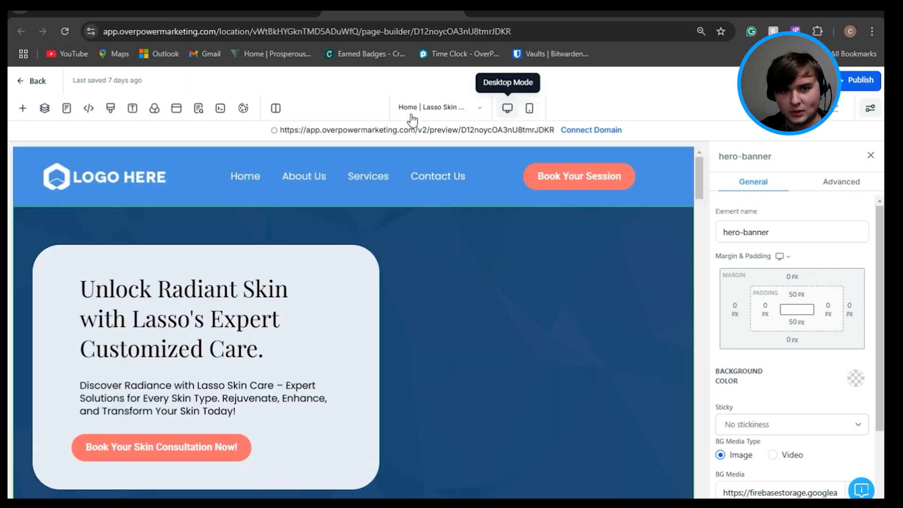
# Step: Look at the cookie consent settings, close them and view the page at full width
pyautogui.click(244, 109)
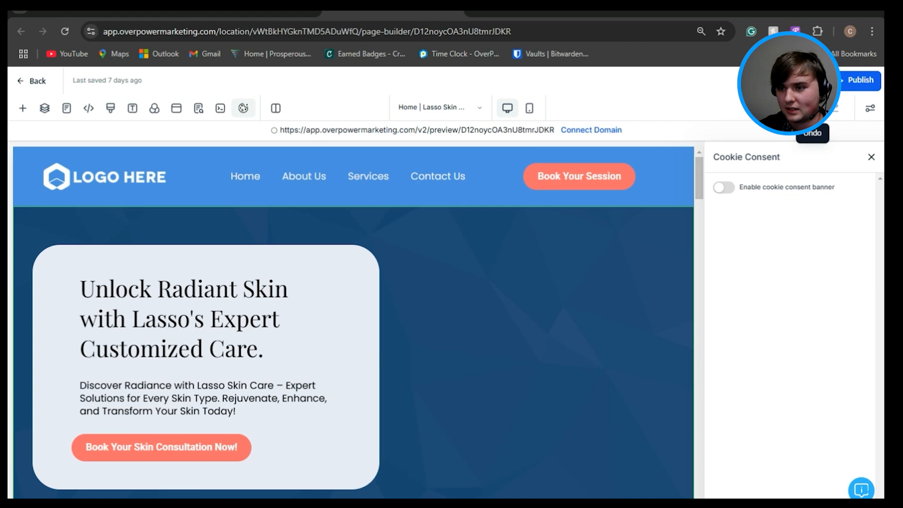
pyautogui.click(871, 156)
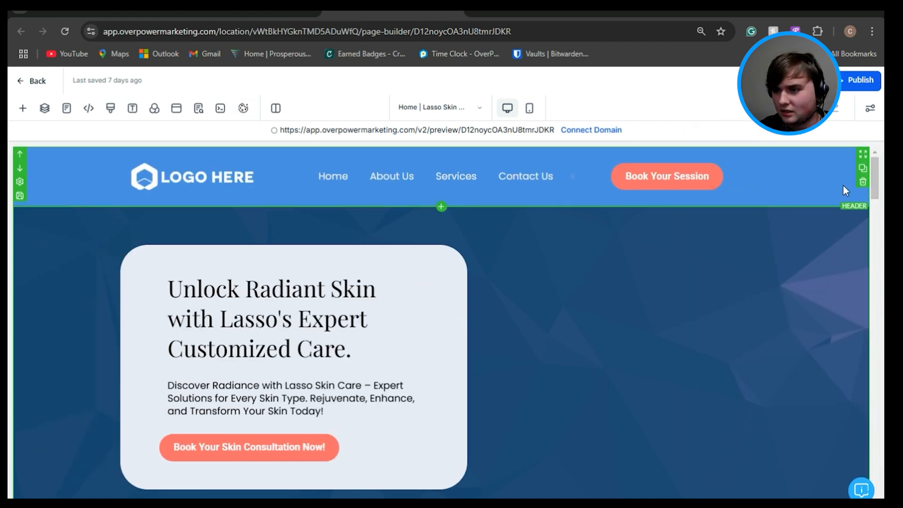
pyautogui.moveTo(871, 182); pyautogui.dragTo(871, 183)
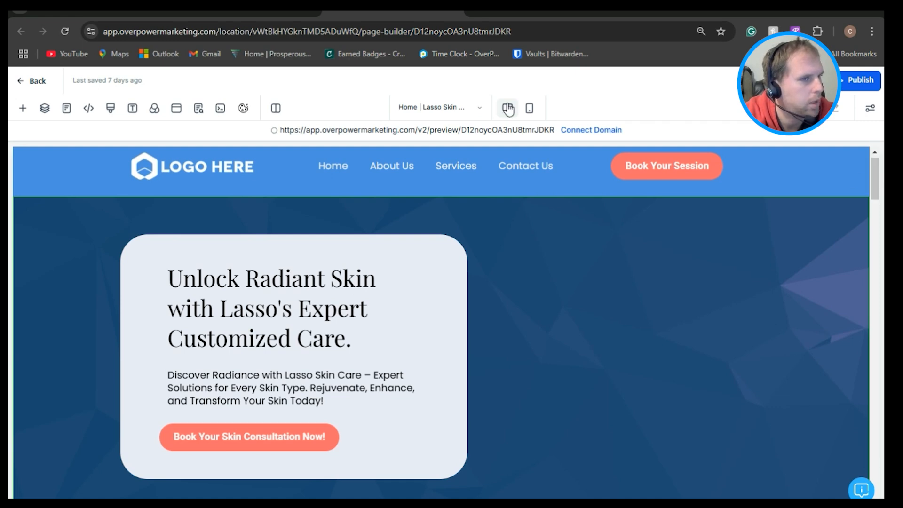
# Step: Switch to the Lasso Skin Care funnel's steps and try to create a split-test variation of the home page
pyautogui.click(254, 12)
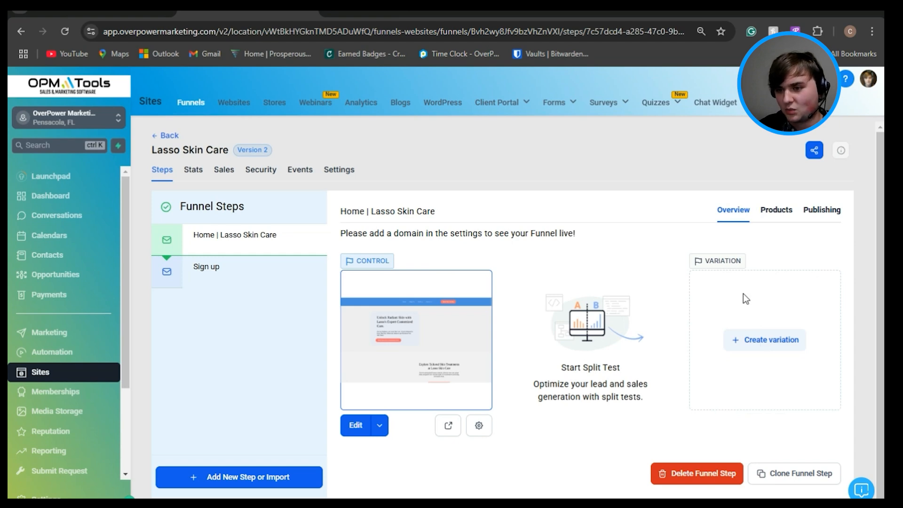
pyautogui.click(768, 350)
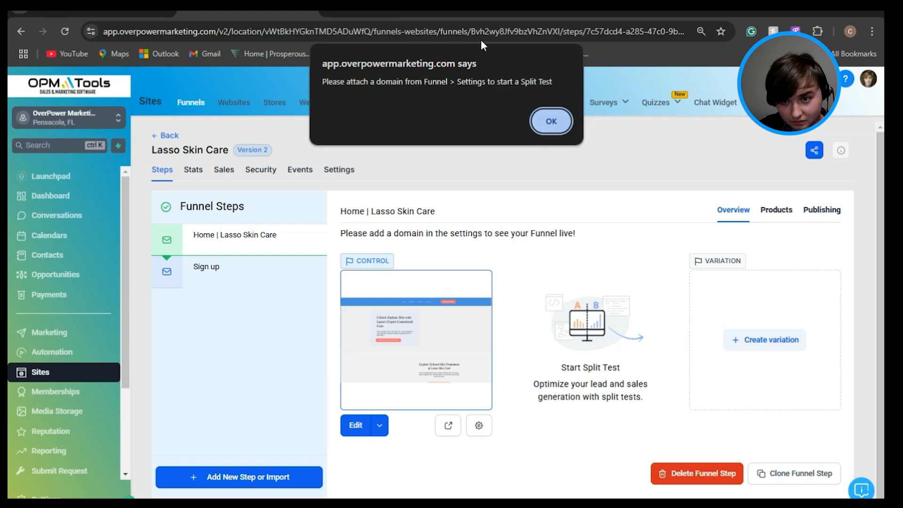
pyautogui.click(549, 120)
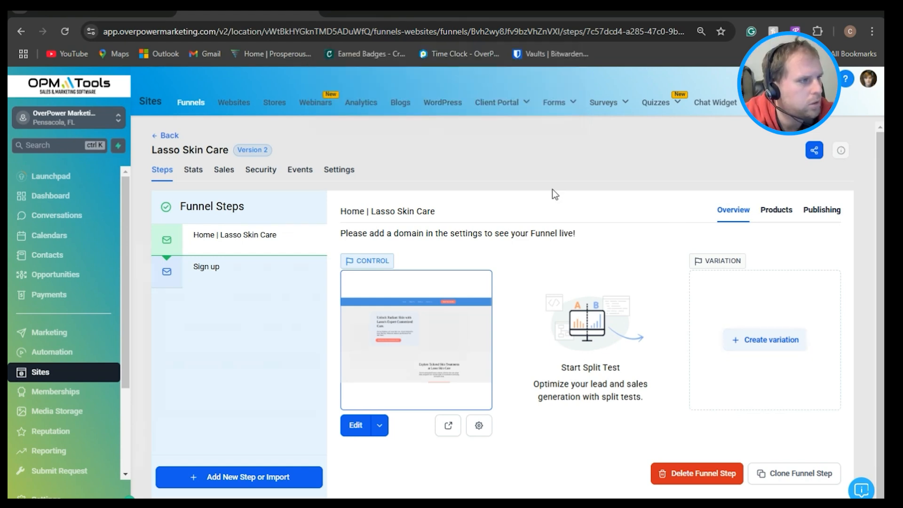
# Step: Select test.overpowermarketing.com as the funnel's domain and return to the funnel steps without saving
pyautogui.click(345, 170)
pyautogui.click(553, 258)
pyautogui.click(572, 259)
pyautogui.click(562, 299)
pyautogui.click(162, 170)
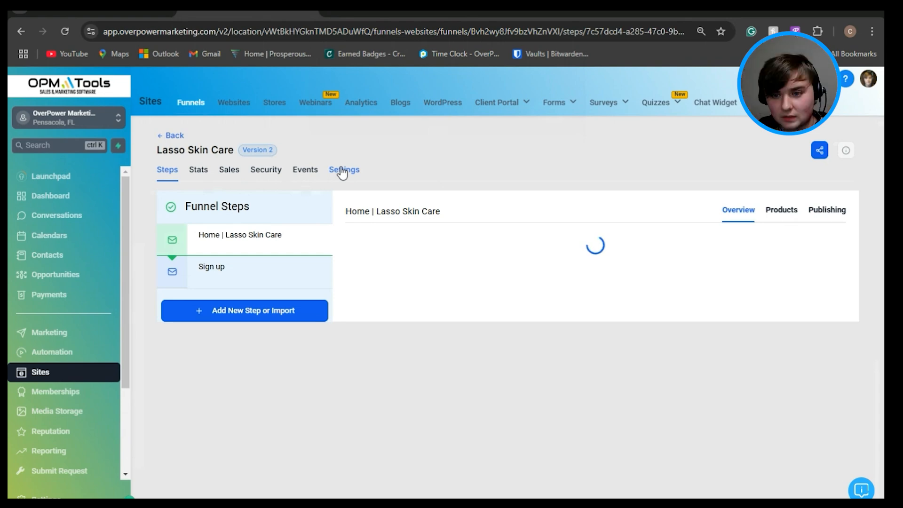
# Step: Set the funnel's domain to test.overpowermarketing.com in its settings and save them
pyautogui.click(342, 170)
pyautogui.click(571, 256)
pyautogui.click(556, 301)
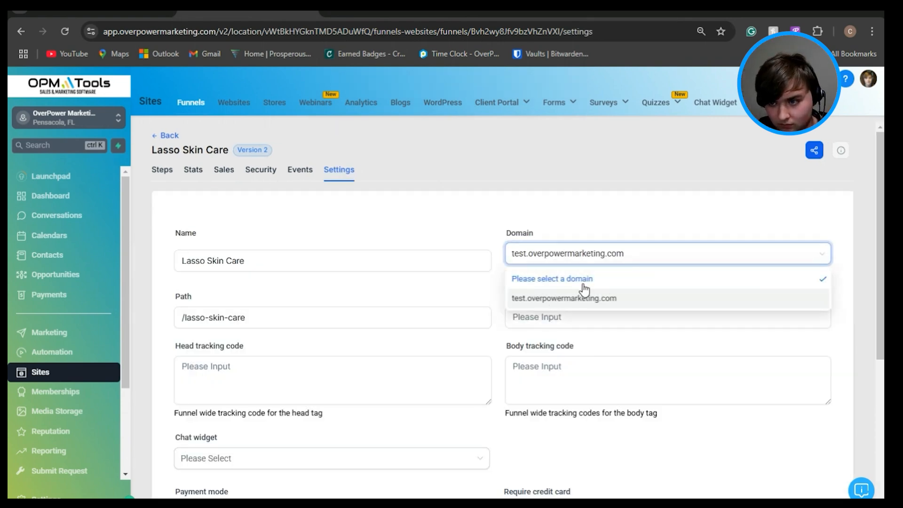
pyautogui.scroll(-5, 670, 223)
pyautogui.click(809, 437)
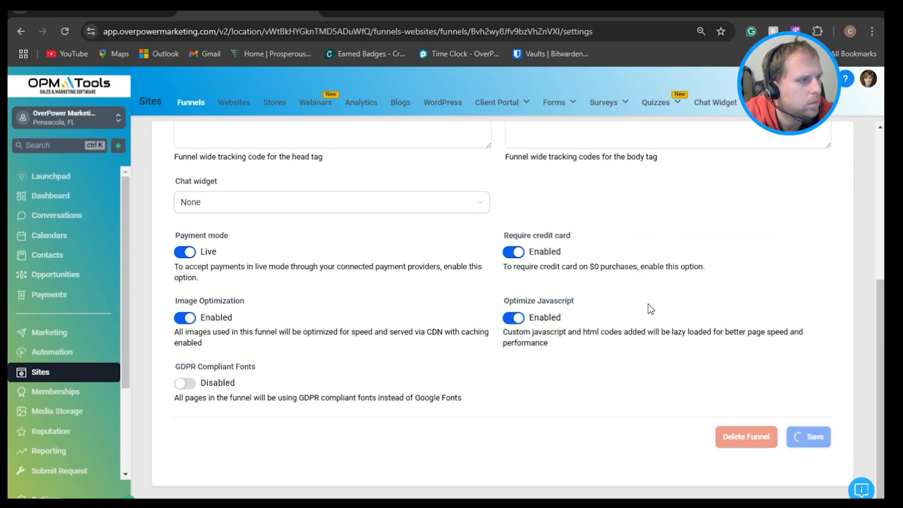
# Step: Return to the funnel's steps and create a blank split-test variation of the home page
pyautogui.scroll(1, 650, 309)
pyautogui.scroll(4, 647, 303)
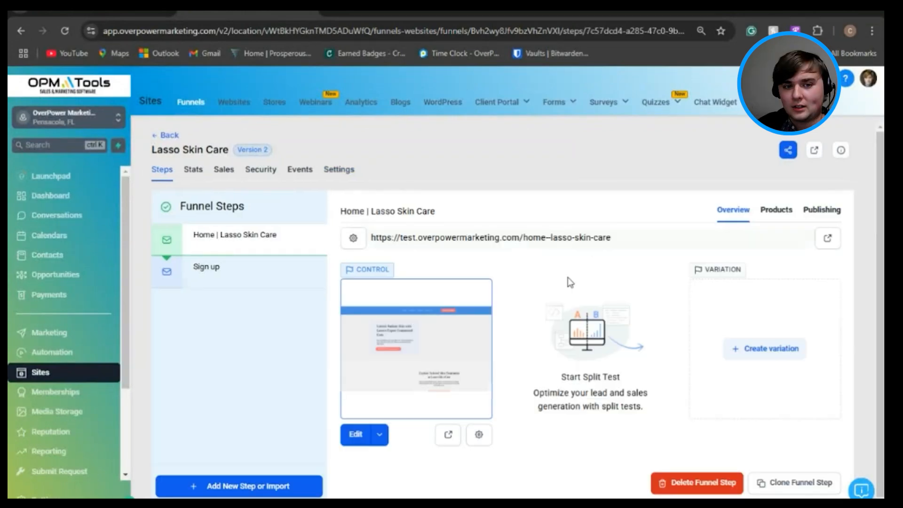
pyautogui.click(786, 358)
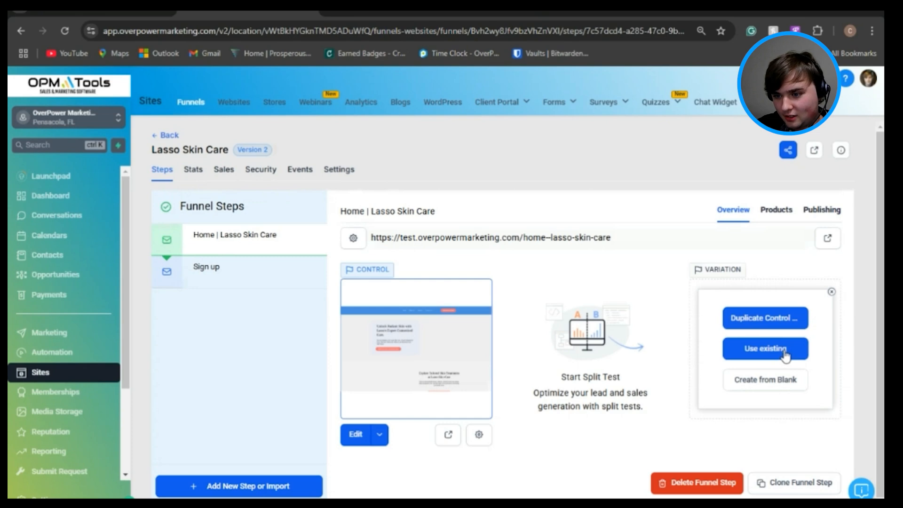
pyautogui.click(780, 390)
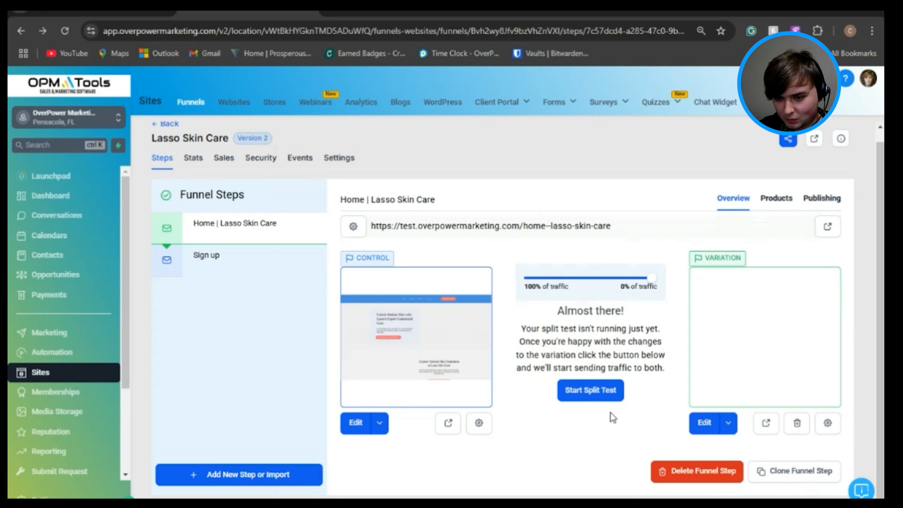
# Step: Split the home page traffic 50% to the control and 50% to the variation and start the split test
pyautogui.moveTo(653, 280)
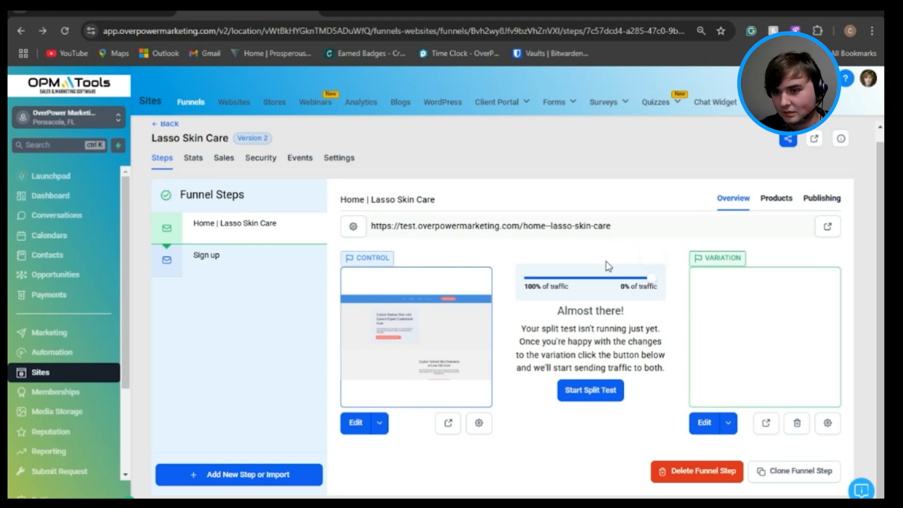
pyautogui.moveTo(652, 283); pyautogui.dragTo(592, 280)
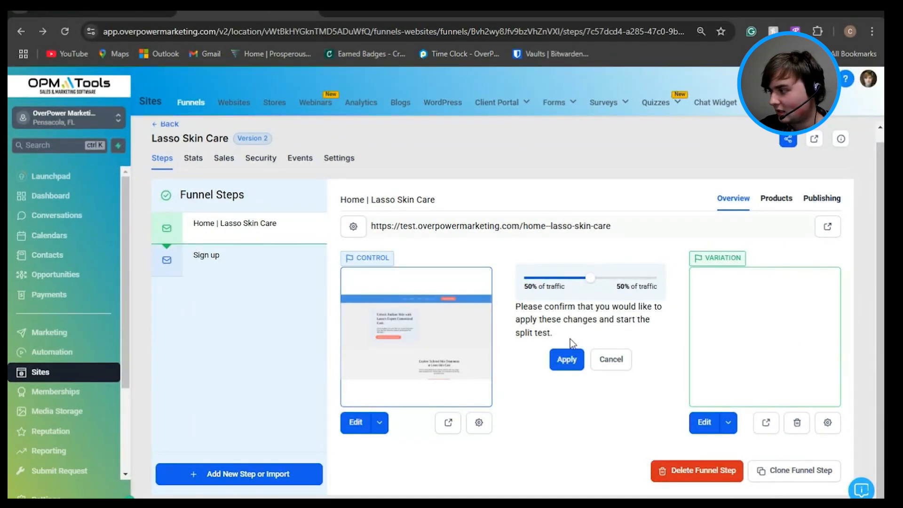
pyautogui.click(569, 361)
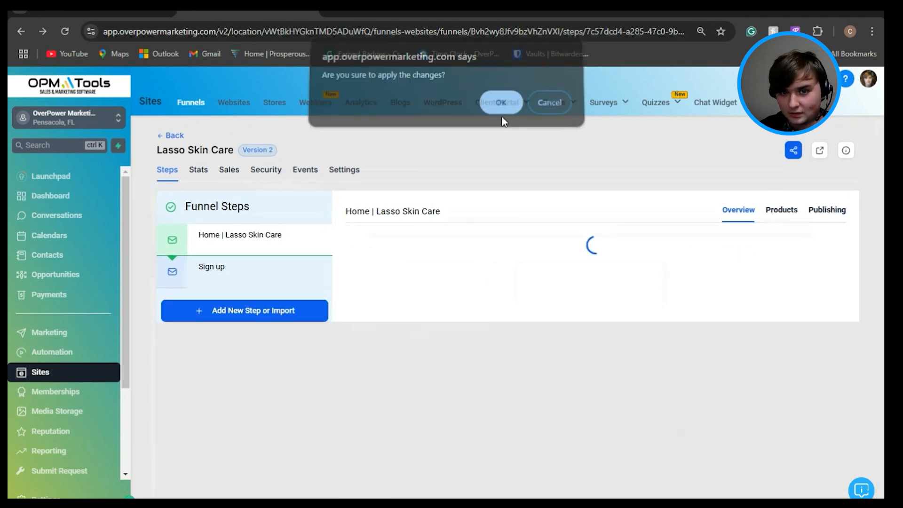
pyautogui.click(501, 115)
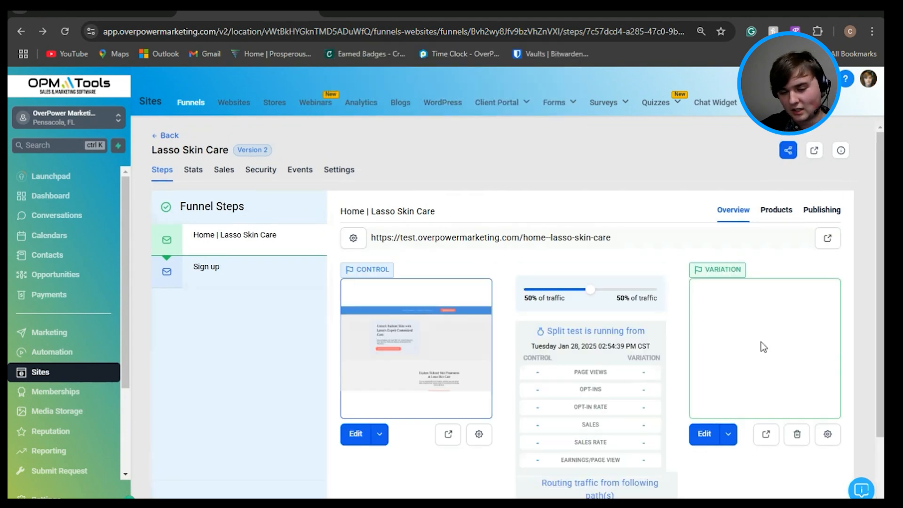
# Step: Open the control version of the home page for editing in a new tab
pyautogui.scroll(-1, 658, 301)
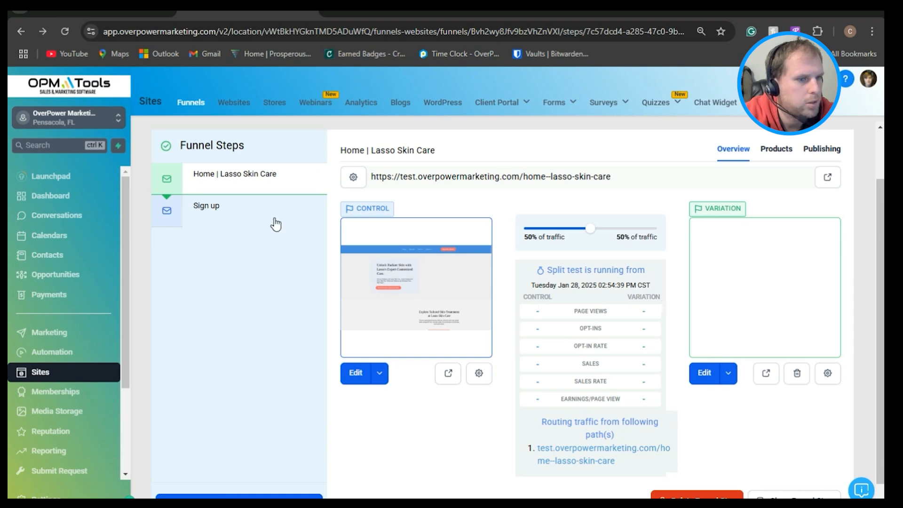
pyautogui.click(380, 377)
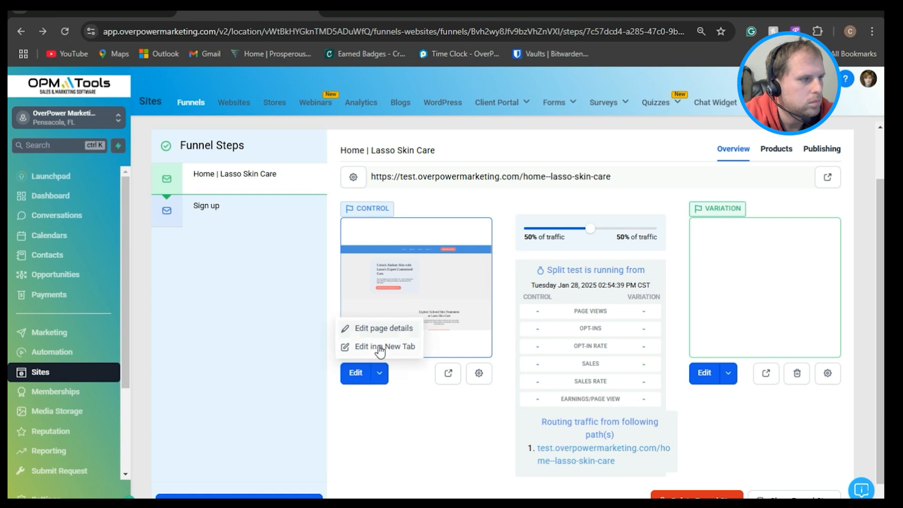
pyautogui.click(380, 347)
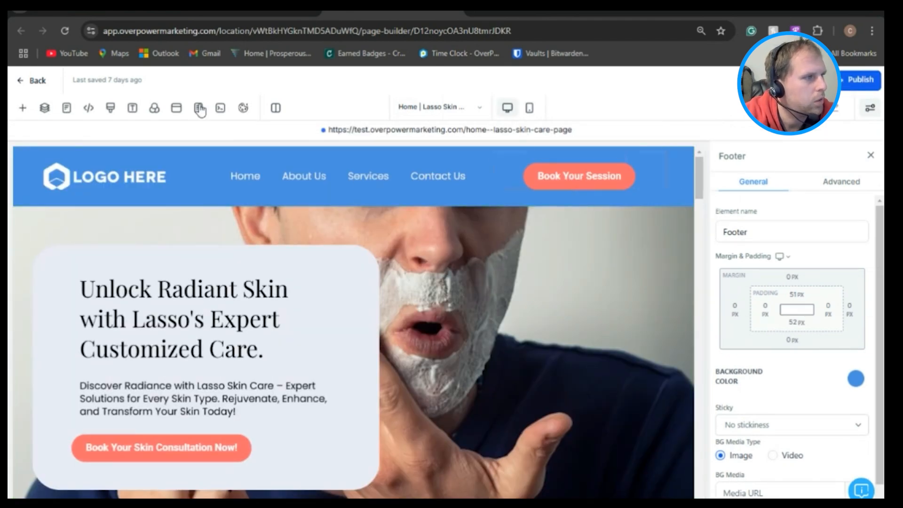
# Step: Look at the cookie consent settings and the header and footer tracking code, closing both without changes
pyautogui.click(244, 108)
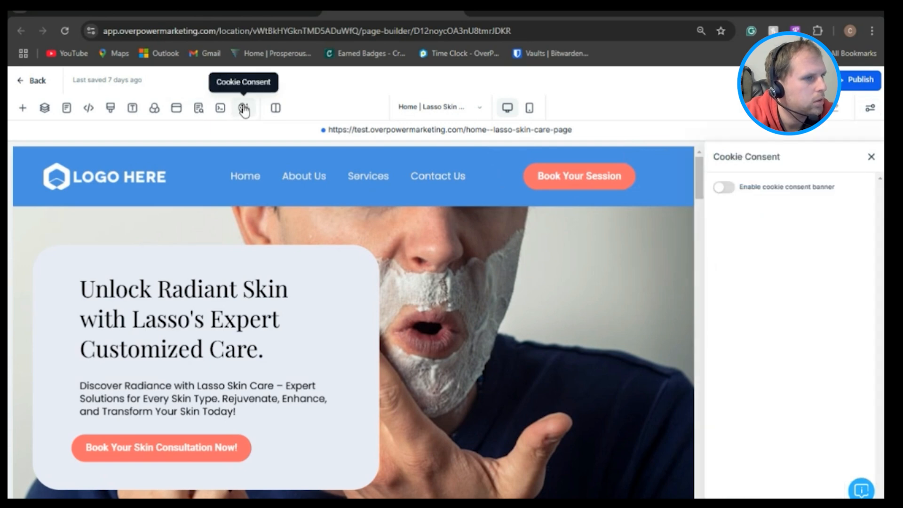
pyautogui.click(219, 110)
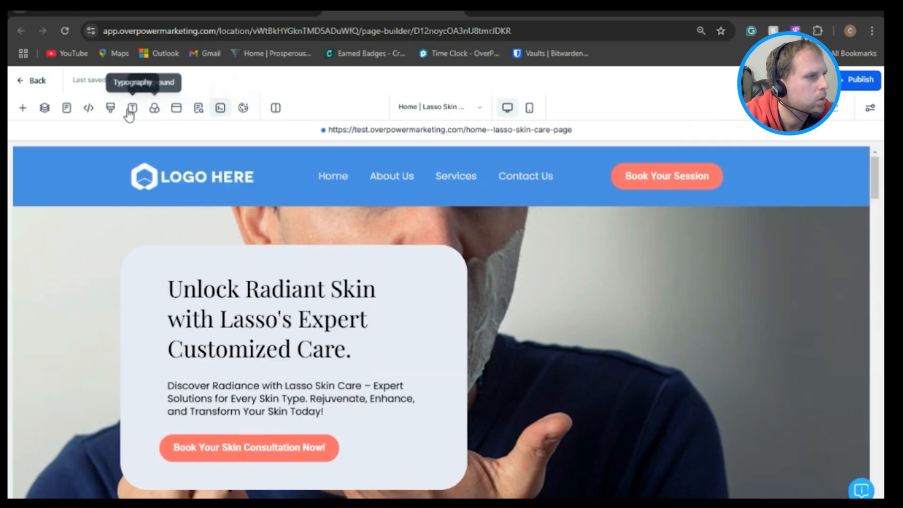
pyautogui.click(88, 109)
pyautogui.click(548, 144)
pyautogui.click(378, 141)
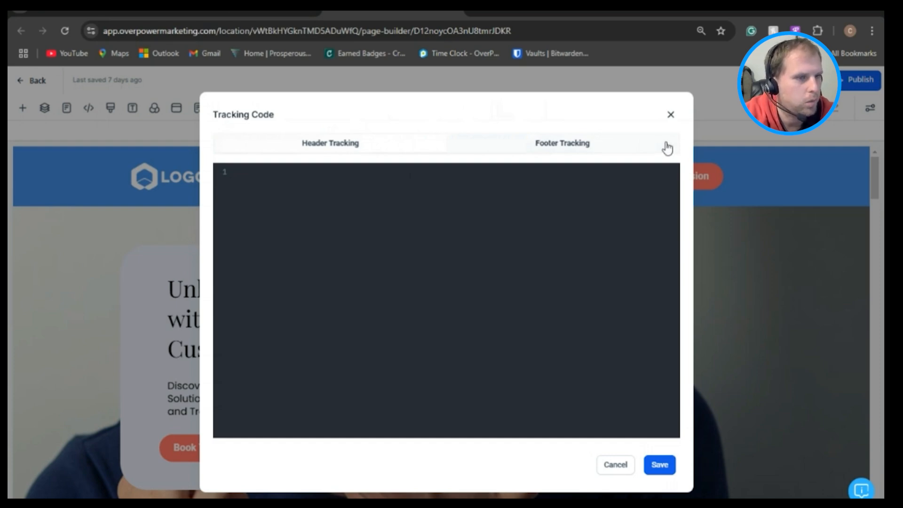
pyautogui.click(671, 115)
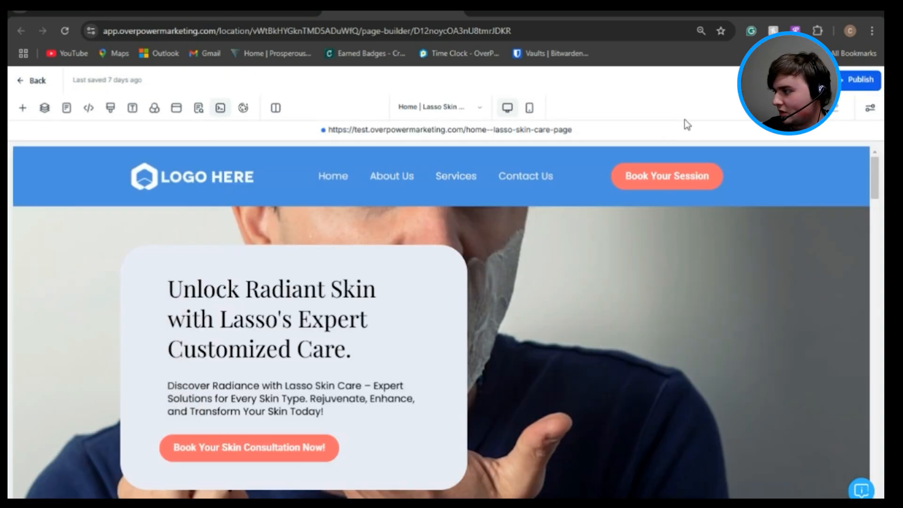
# Step: Examine the advanced settings of the header's Book Your Session button, including its border and shadow options, and close them
pyautogui.click(712, 176)
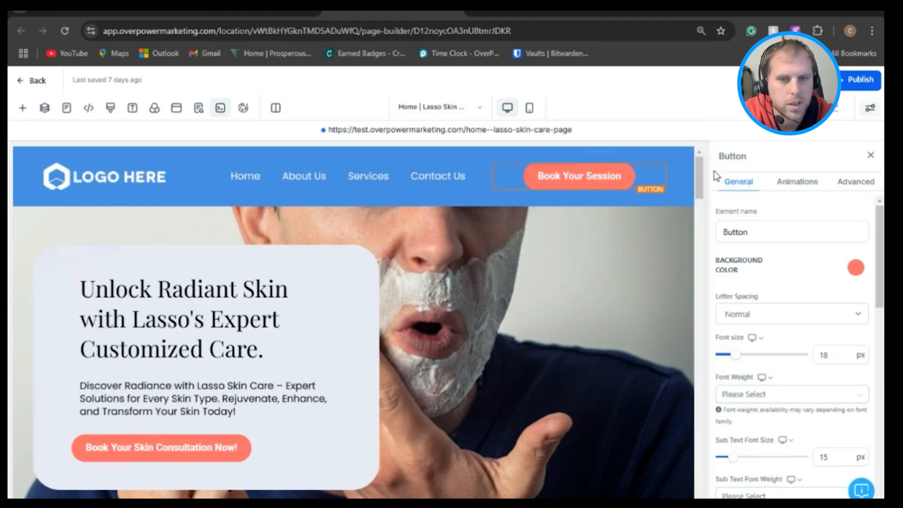
pyautogui.click(852, 183)
pyautogui.scroll(-3, 880, 245)
pyautogui.moveTo(881, 246); pyautogui.dragTo(873, 404)
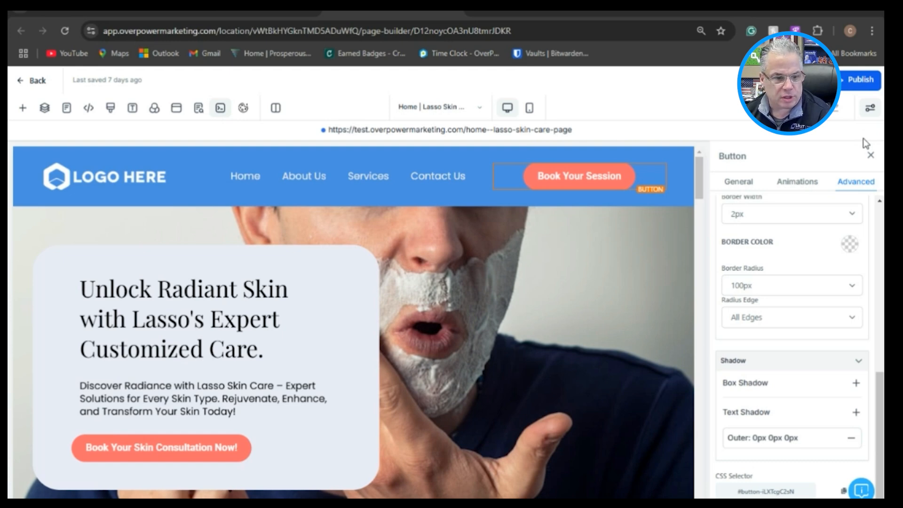
pyautogui.click(871, 155)
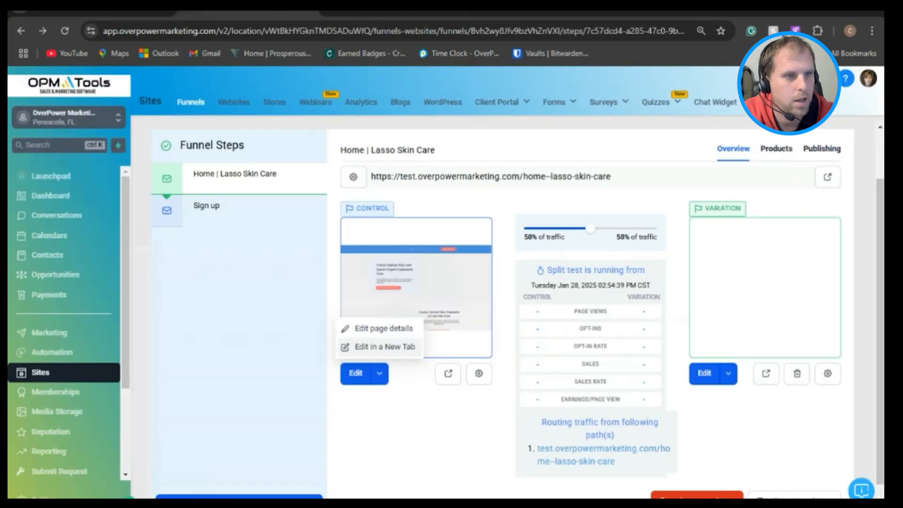
# Step: Open the media library for the hero section's background and browse the Backgrounds collection
pyautogui.click(248, 12)
pyautogui.click(390, 12)
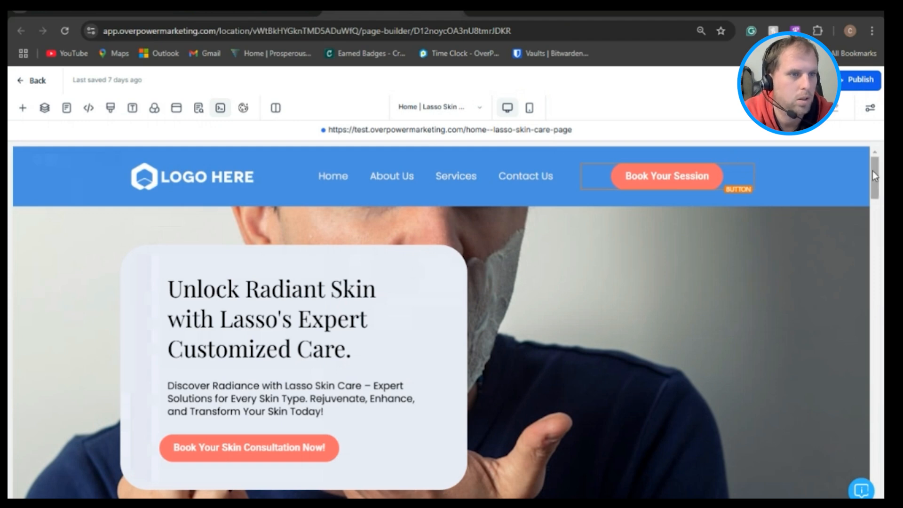
pyautogui.moveTo(871, 171); pyautogui.dragTo(871, 176)
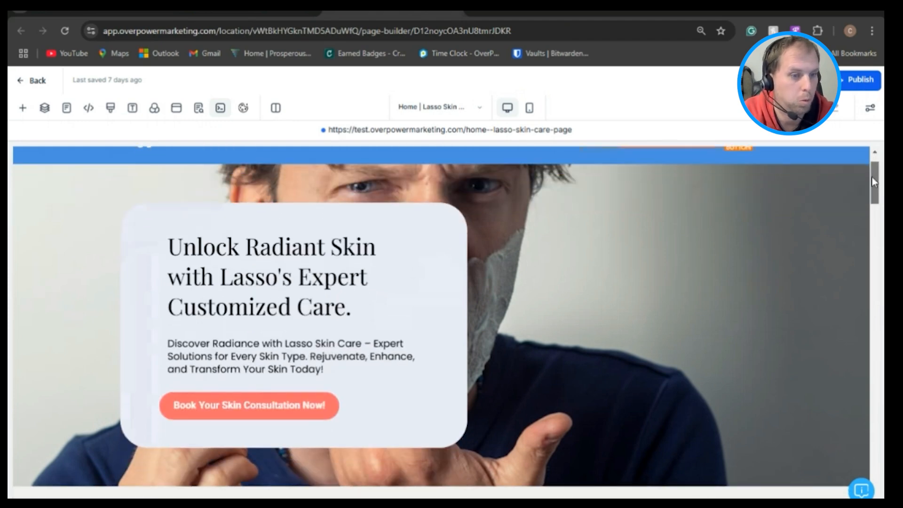
pyautogui.click(816, 219)
pyautogui.scroll(-2, 827, 272)
pyautogui.scroll(-1, 827, 273)
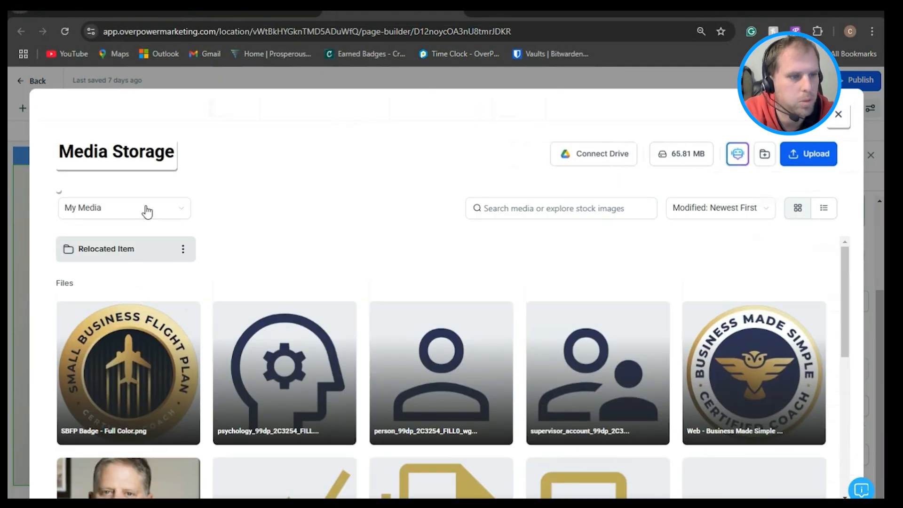
pyautogui.click(147, 212)
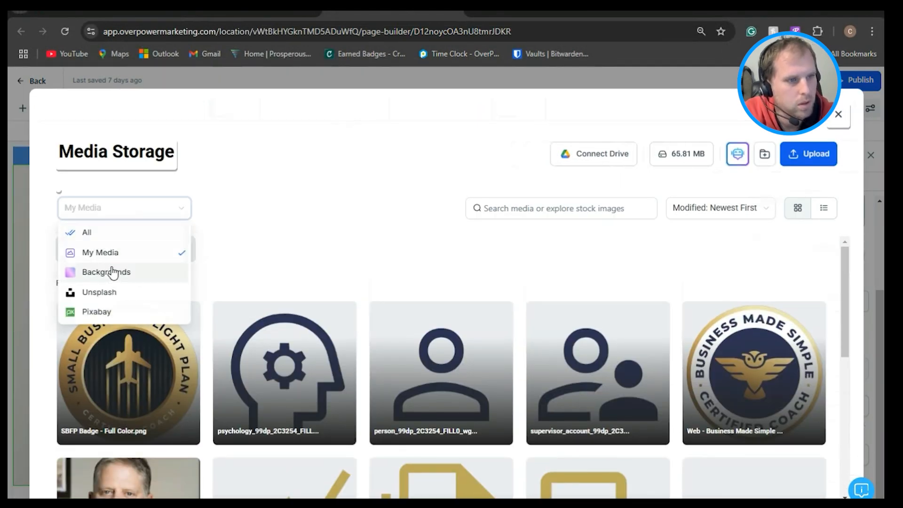
pyautogui.click(111, 270)
pyautogui.scroll(-3, 391, 344)
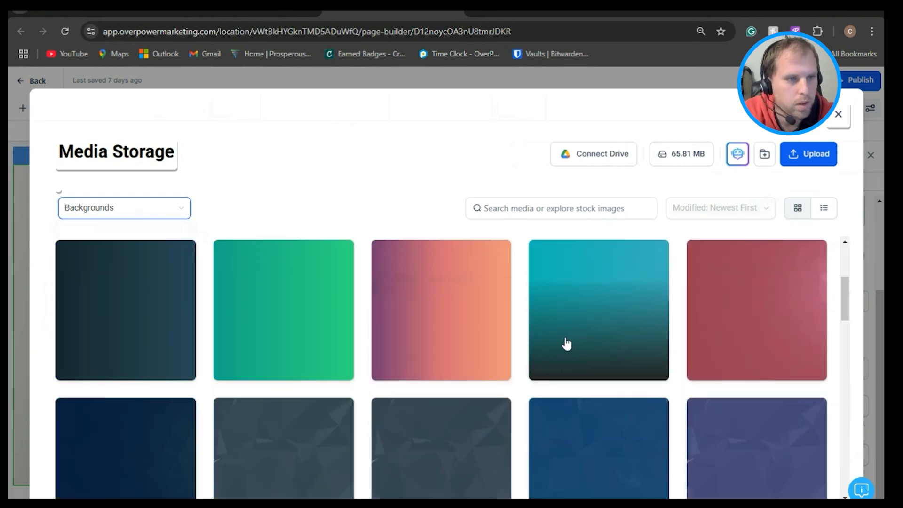
pyautogui.click(566, 342)
# Step: Switch back to the funnel's tab, view the help options, open the Submit Request form and close the help panels
pyautogui.click(306, 14)
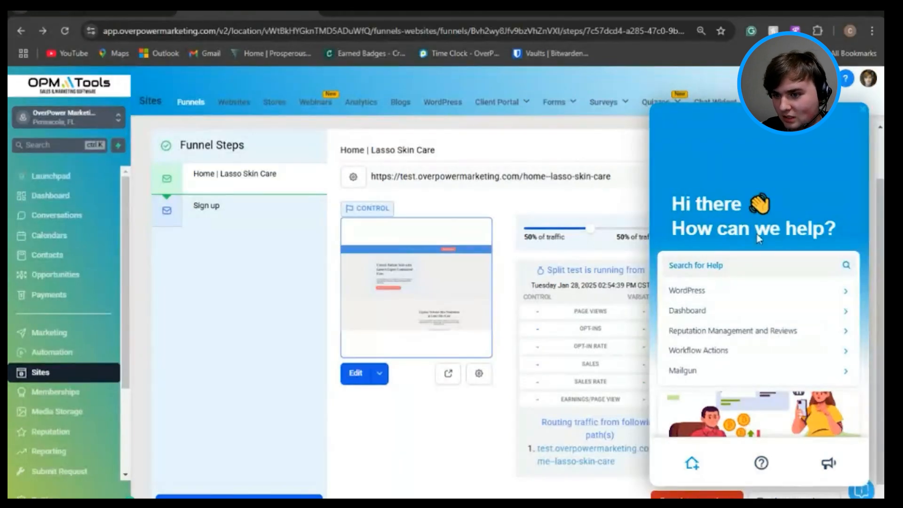
pyautogui.scroll(-3, 65, 430)
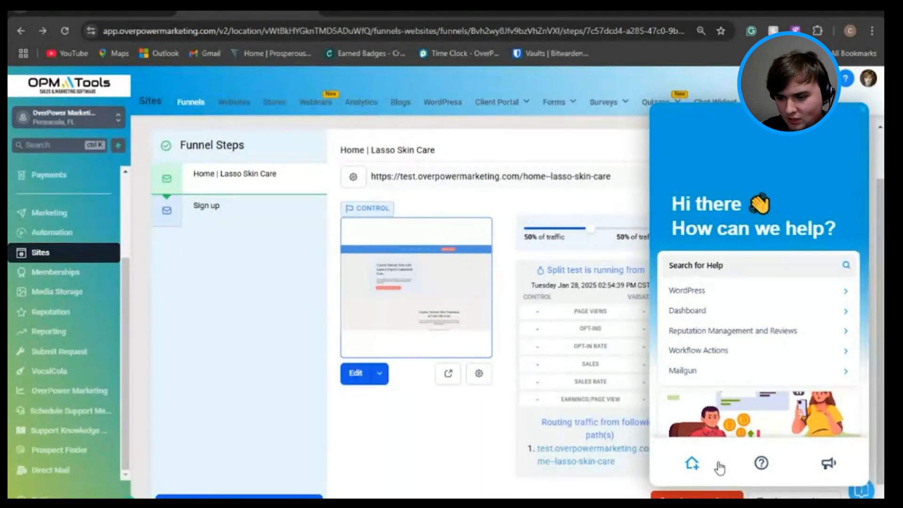
pyautogui.click(861, 490)
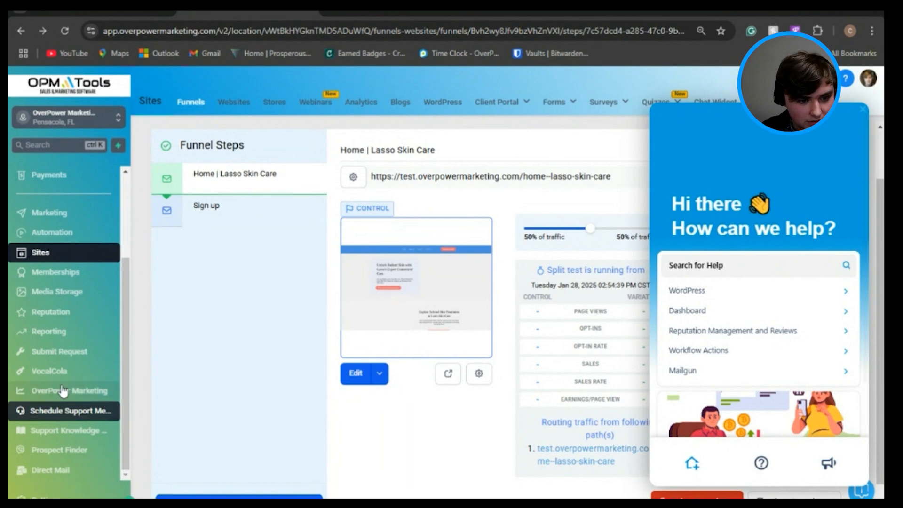
pyautogui.click(64, 358)
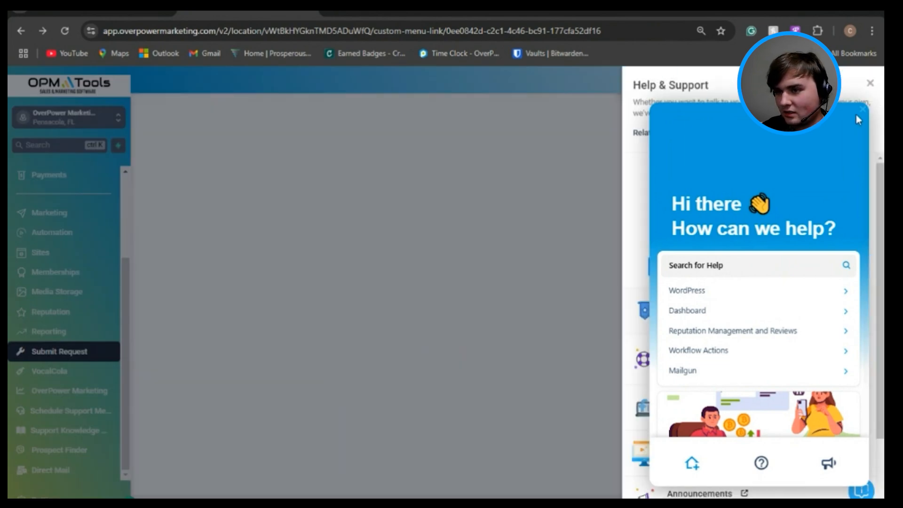
pyautogui.click(862, 109)
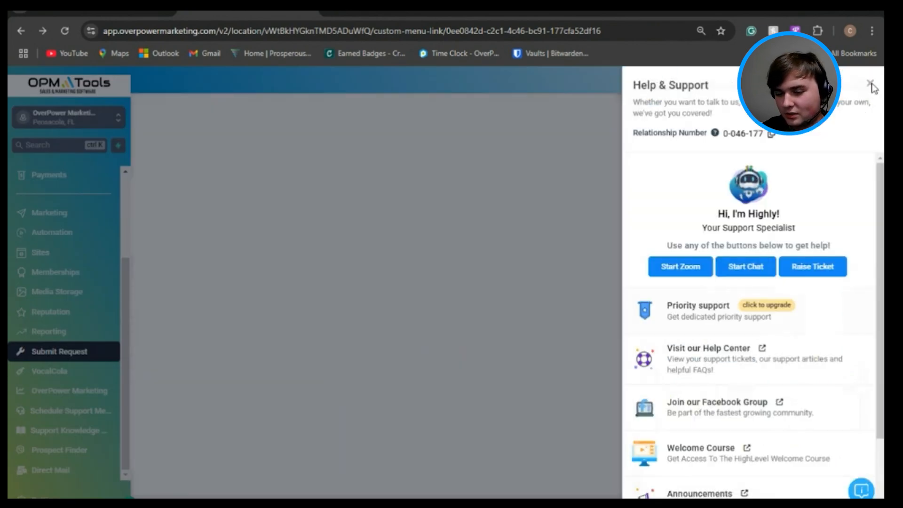
pyautogui.click(871, 83)
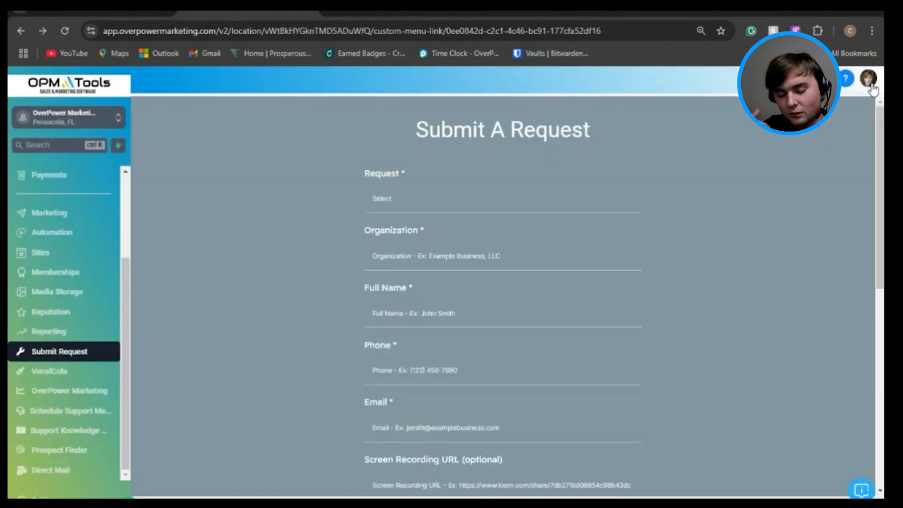